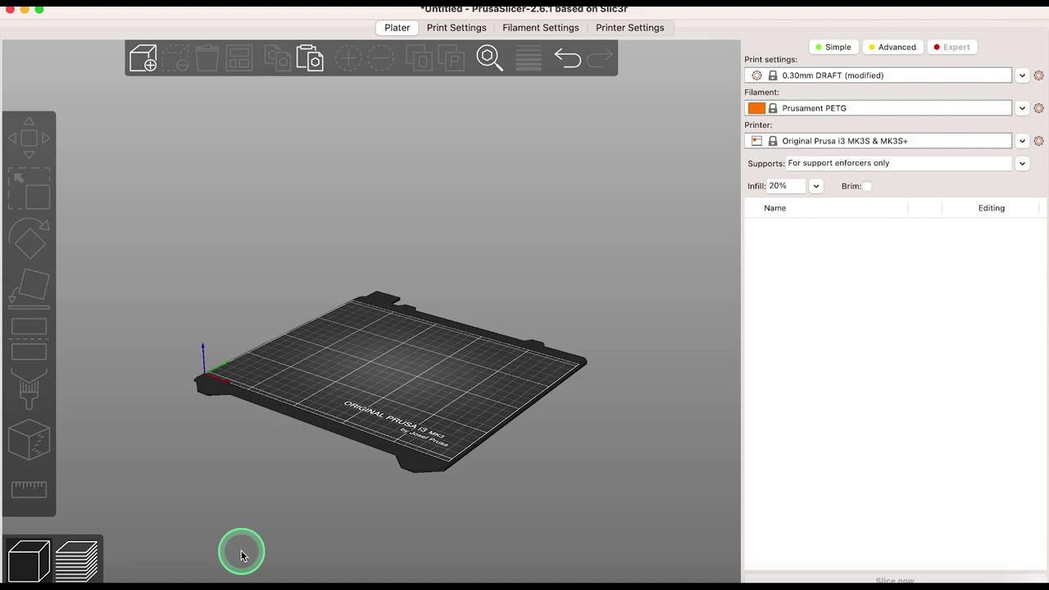
# Load phone_holder_1.stl from the Demo designs folder onto the bed and orbit around it
pyautogui.click(144, 57)
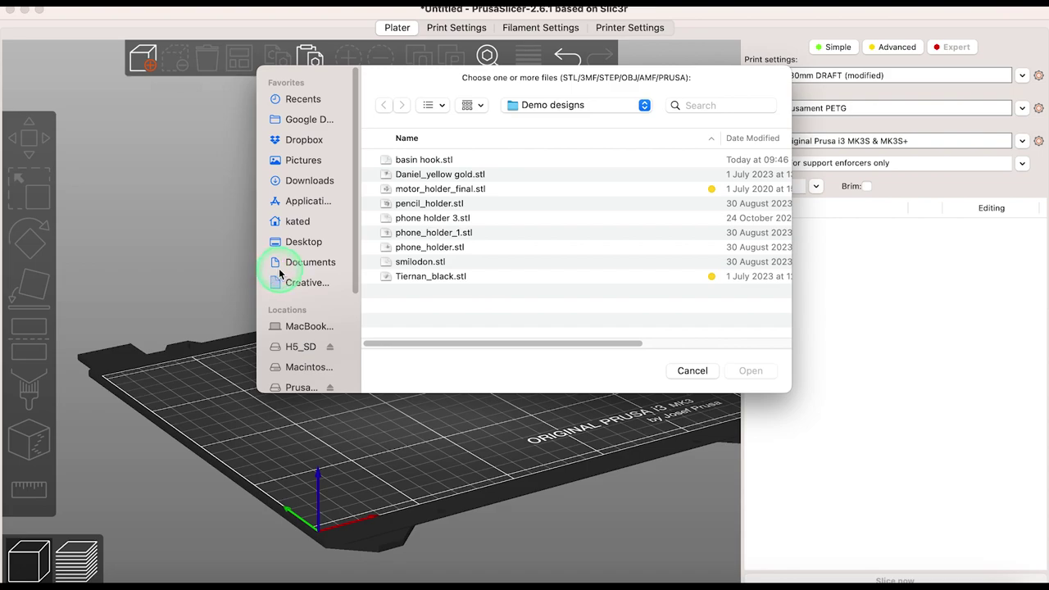
pyautogui.doubleClick(432, 232)
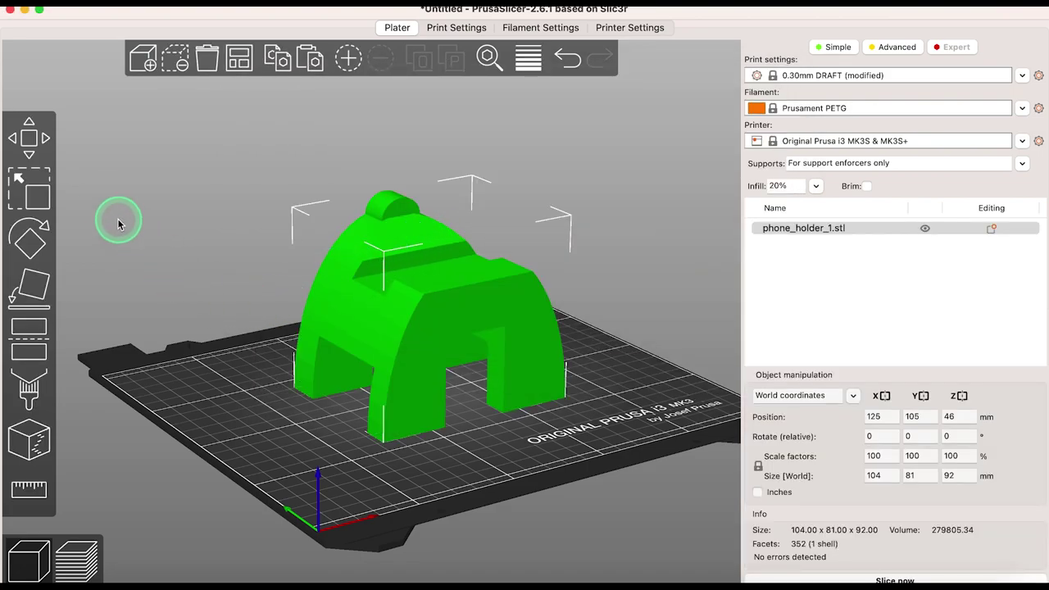
pyautogui.moveTo(216, 399); pyautogui.dragTo(49, 176)
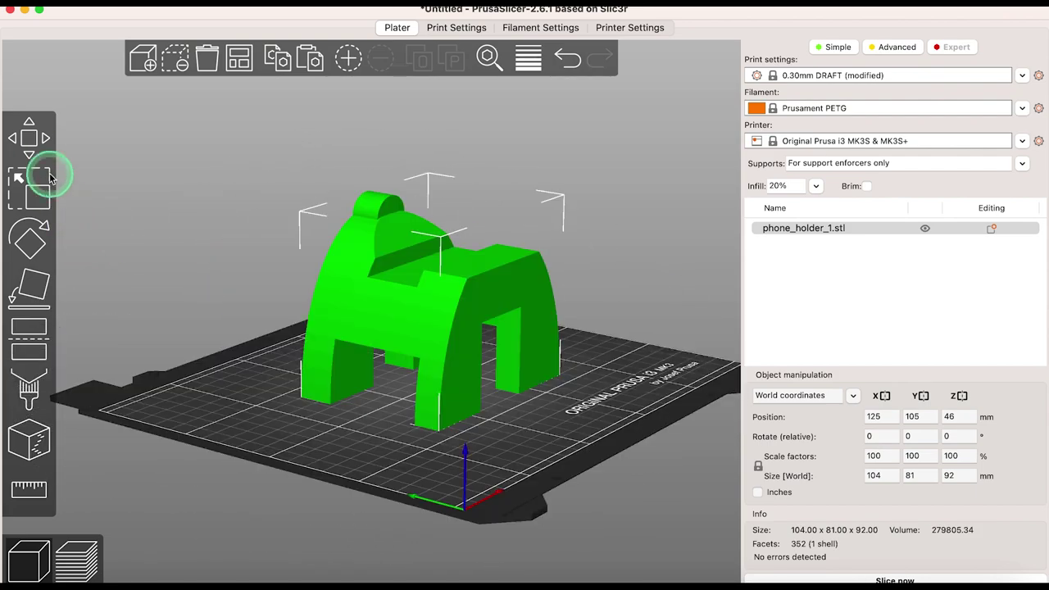
pyautogui.click(29, 138)
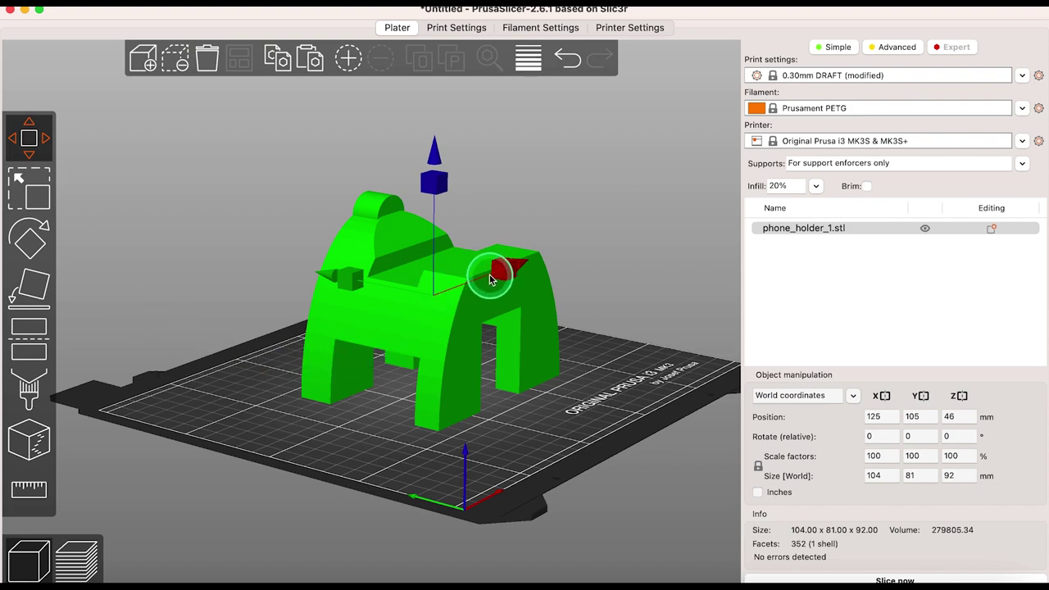
# Nudge the phone holder along X and Y and shrink it to 90% size
pyautogui.moveTo(490, 280)
pyautogui.mouseDown()
pyautogui.moveTo(519, 248)
pyautogui.moveTo(522, 262)
pyautogui.moveTo(499, 265)
pyautogui.mouseUp()
pyautogui.moveTo(332, 277); pyautogui.dragTo(357, 282)
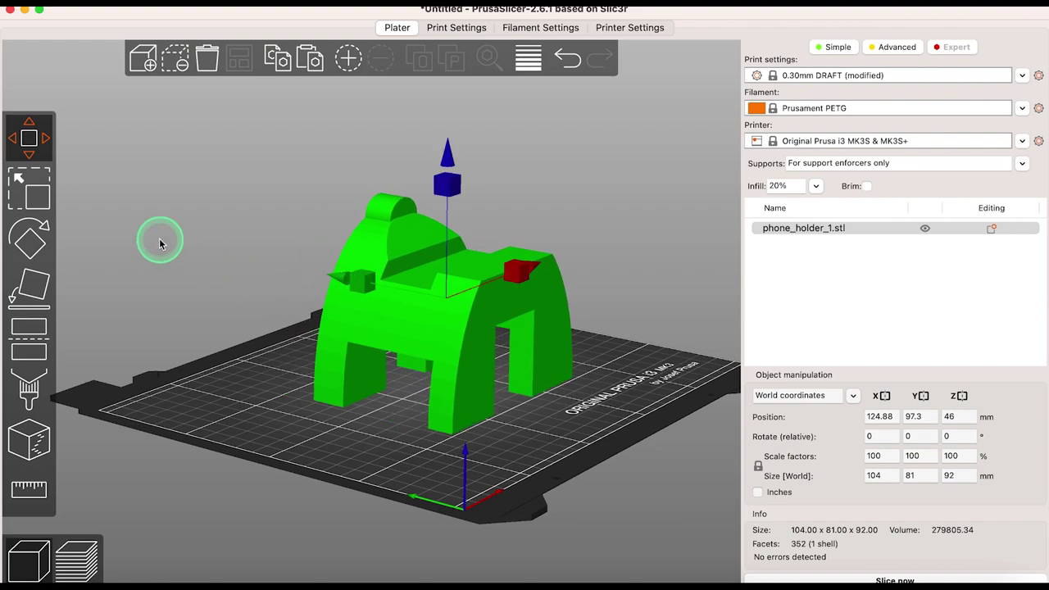
pyautogui.click(38, 198)
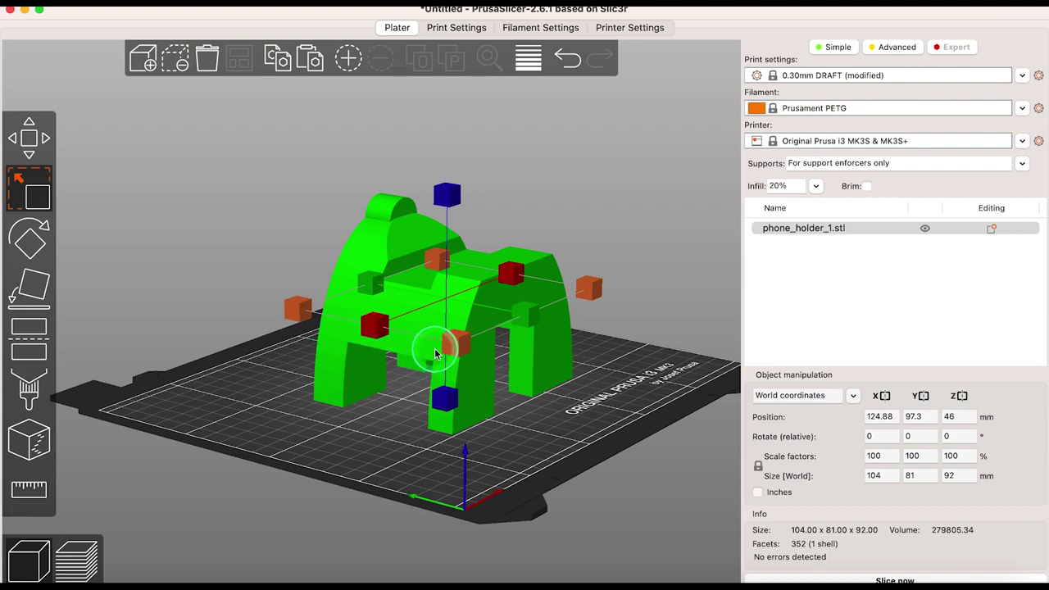
pyautogui.moveTo(456, 345)
pyautogui.mouseDown()
pyautogui.moveTo(428, 264)
pyautogui.moveTo(443, 390)
pyautogui.moveTo(455, 357)
pyautogui.mouseUp()
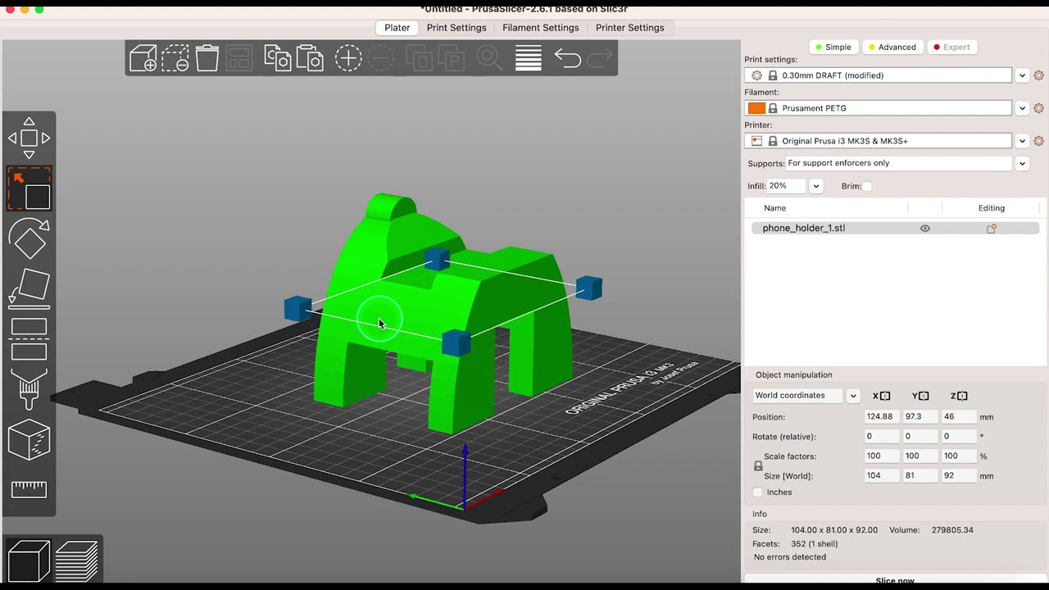
# Rotate the holder about 90° around X, then place it back on its original base face
pyautogui.click(33, 250)
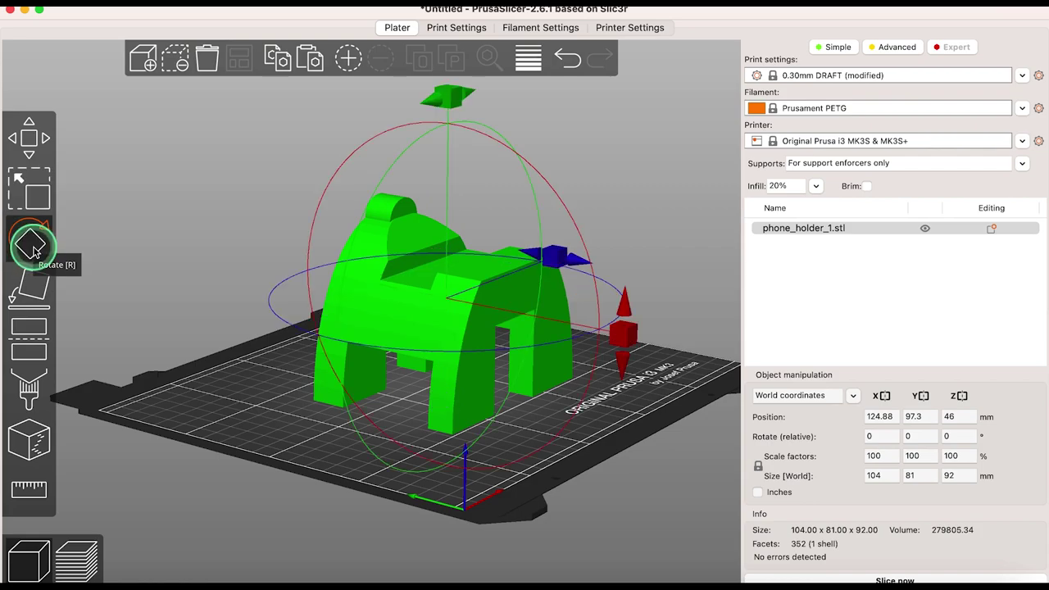
pyautogui.moveTo(628, 339); pyautogui.dragTo(440, 566)
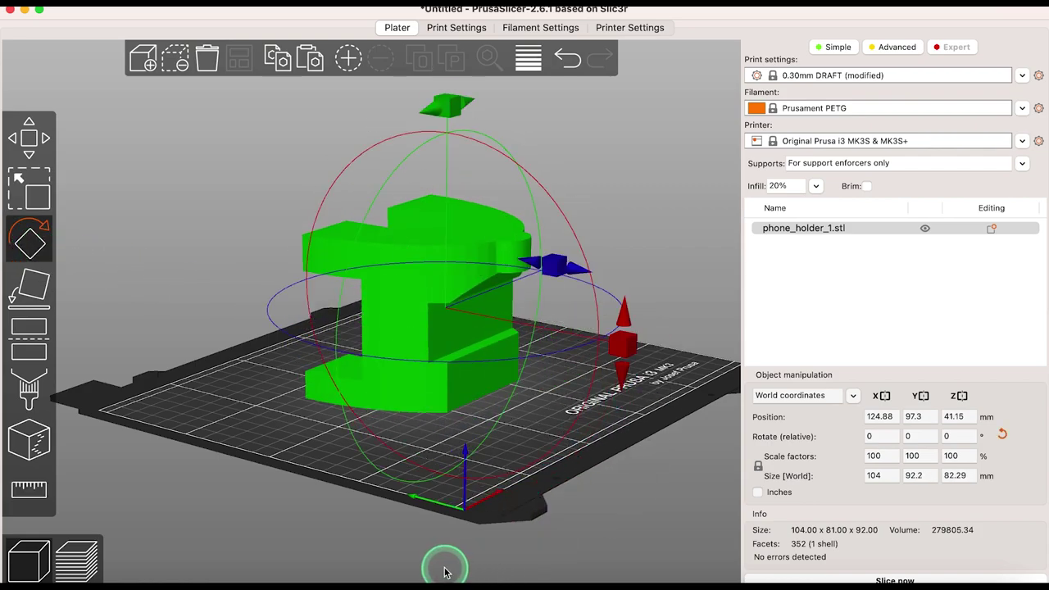
pyautogui.click(30, 285)
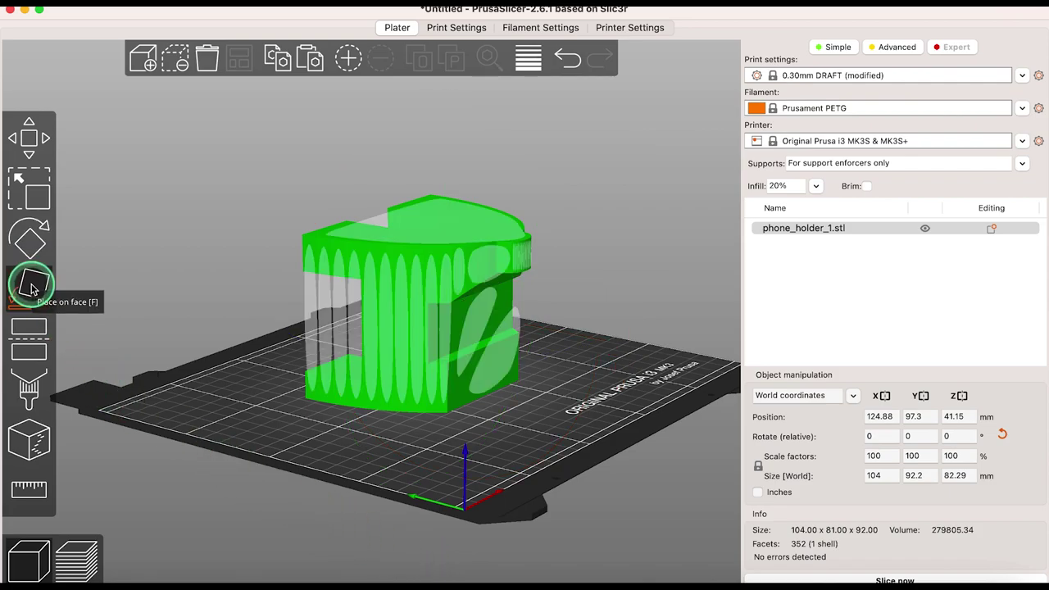
pyautogui.click(439, 223)
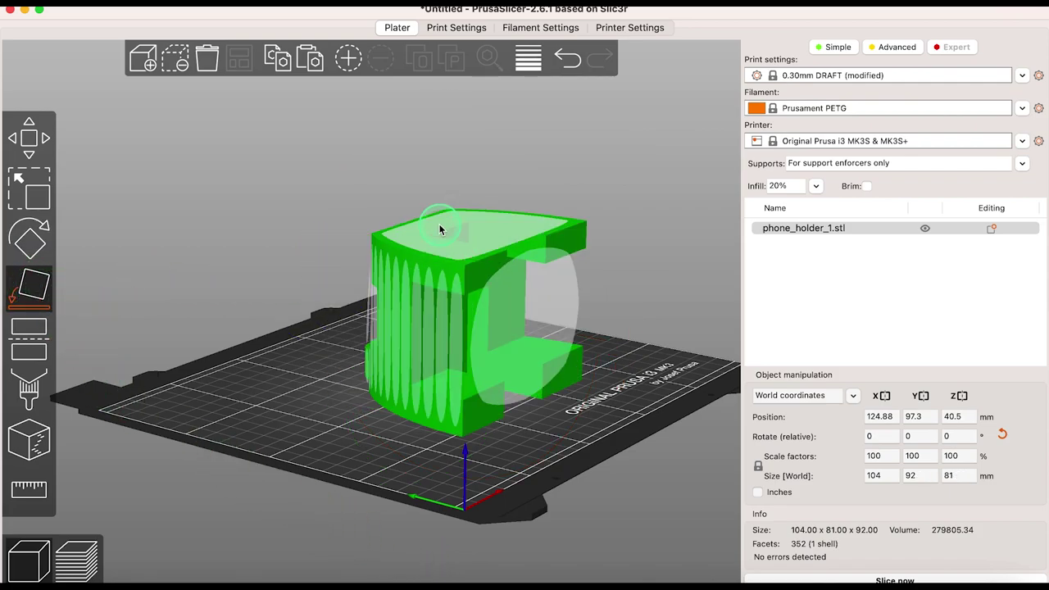
pyautogui.click(485, 327)
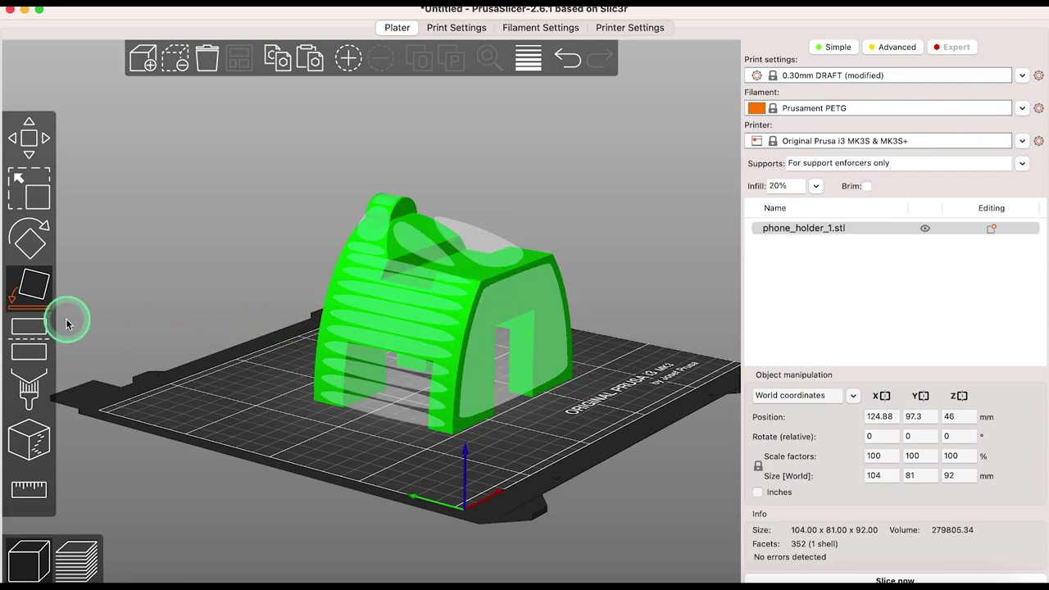
pyautogui.click(30, 336)
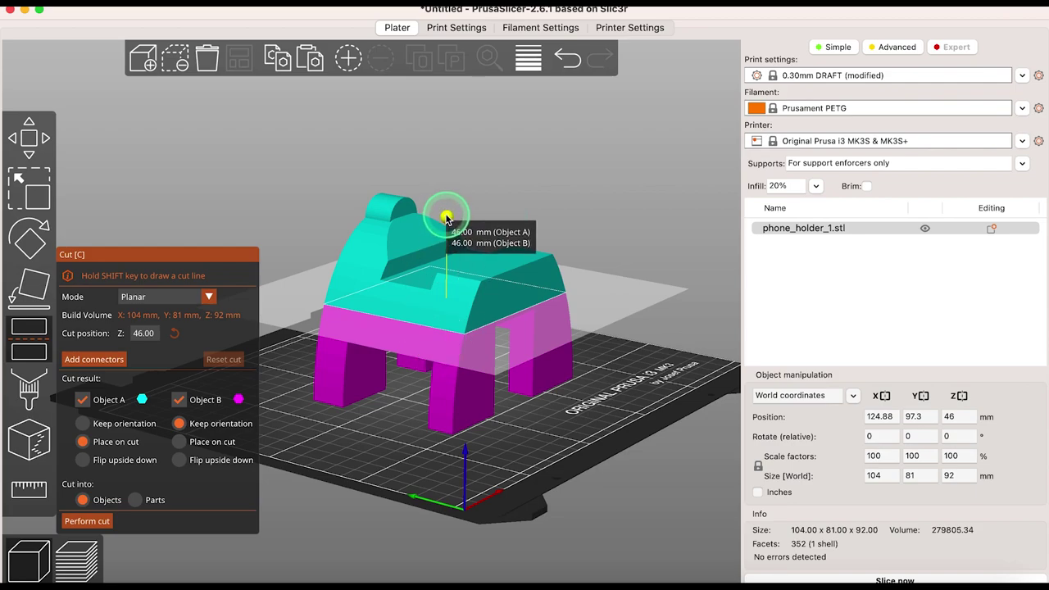
# Lower the cut plane, split the phone holder into two parts, and orbit to view beneath them
pyautogui.moveTo(444, 227)
pyautogui.mouseDown()
pyautogui.moveTo(443, 259)
pyautogui.moveTo(445, 222)
pyautogui.mouseUp()
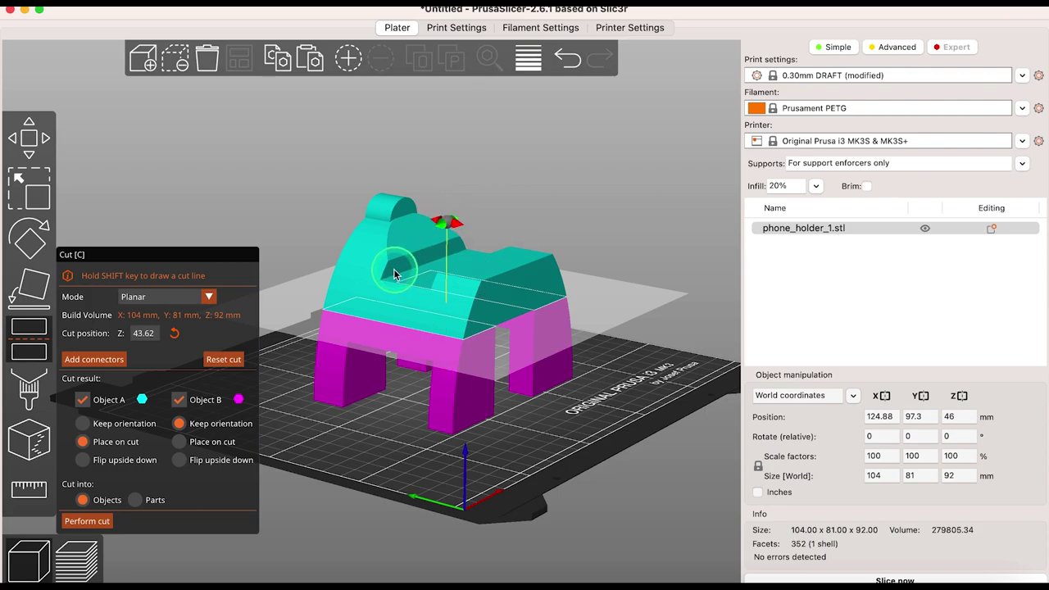
pyautogui.click(103, 523)
pyautogui.moveTo(317, 433); pyautogui.dragTo(253, 448)
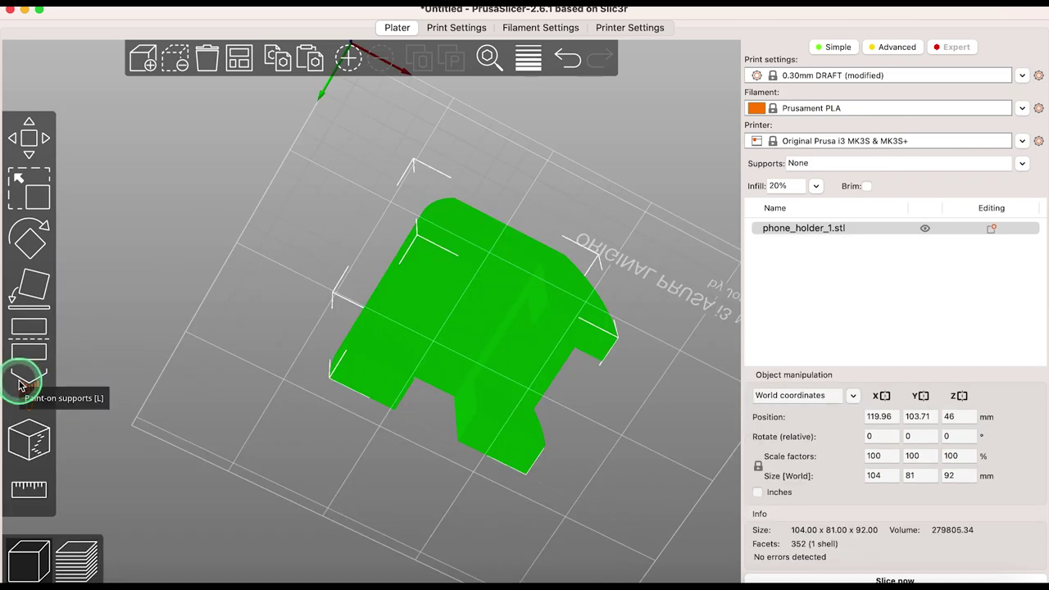
# Auto-paint supports under overhangs, limit supports to enforcers only, and re-slice to preview them
pyautogui.click(22, 382)
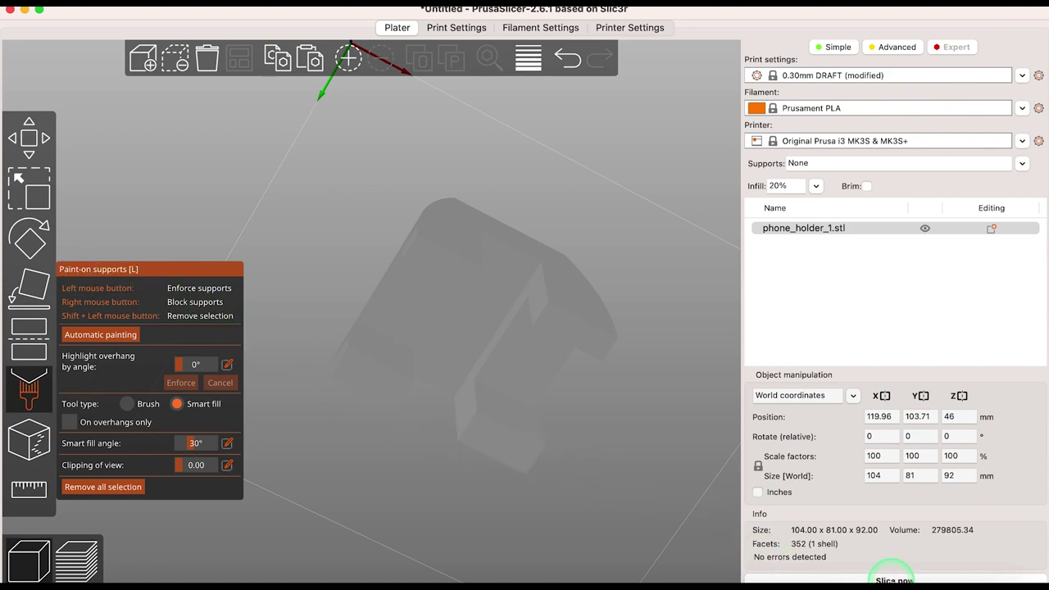
pyautogui.click(894, 577)
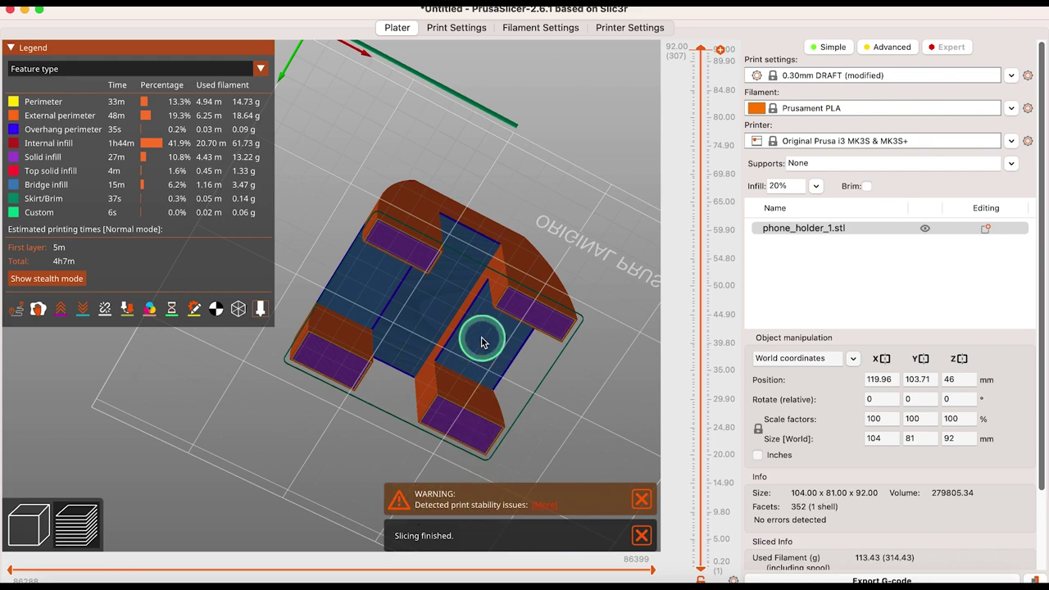
pyautogui.click(30, 531)
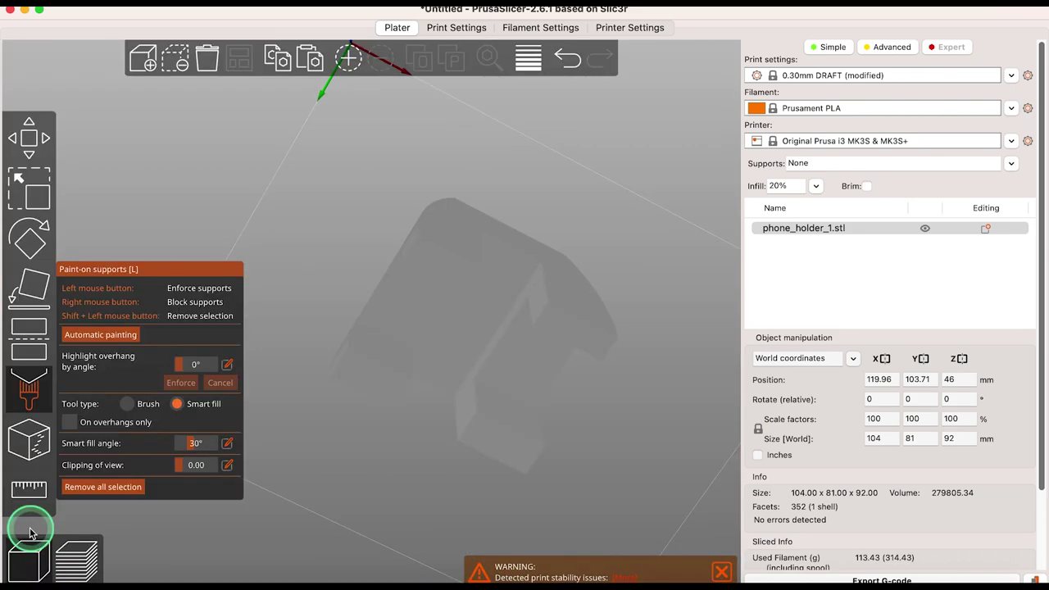
pyautogui.click(78, 341)
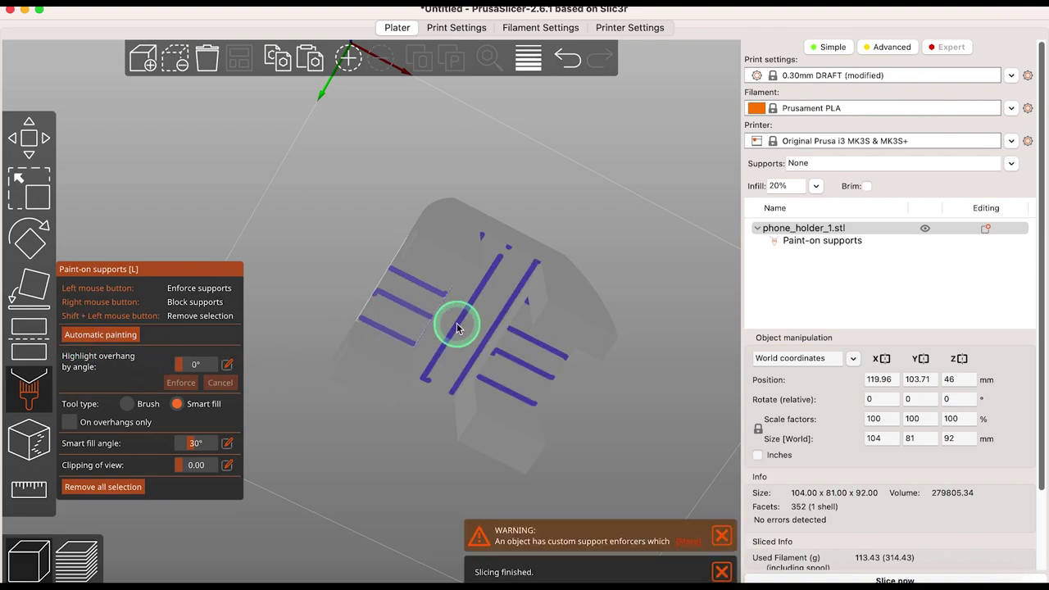
pyautogui.click(1013, 165)
pyautogui.click(836, 200)
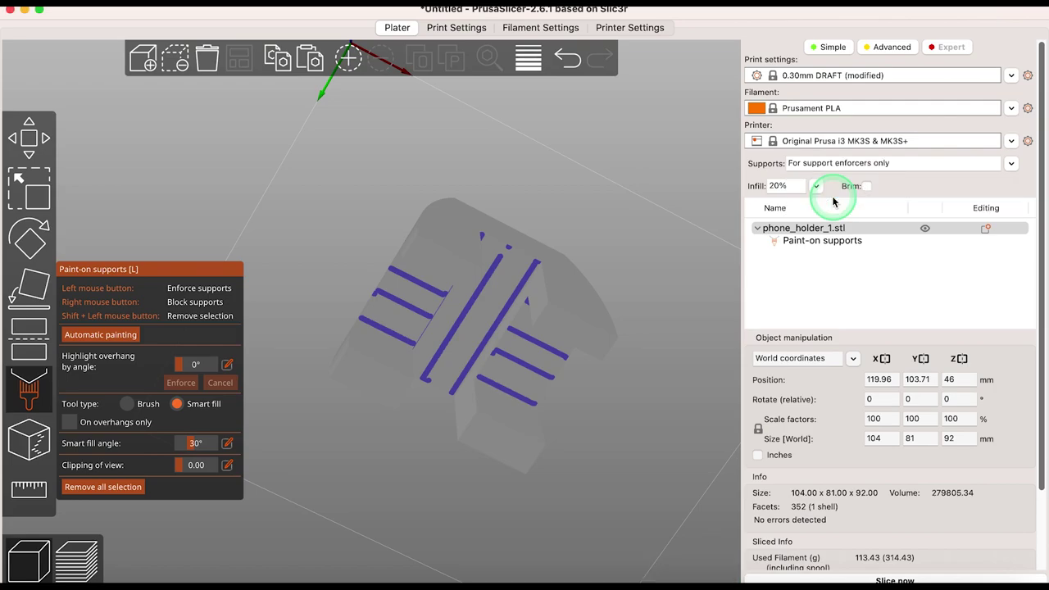
pyautogui.click(895, 581)
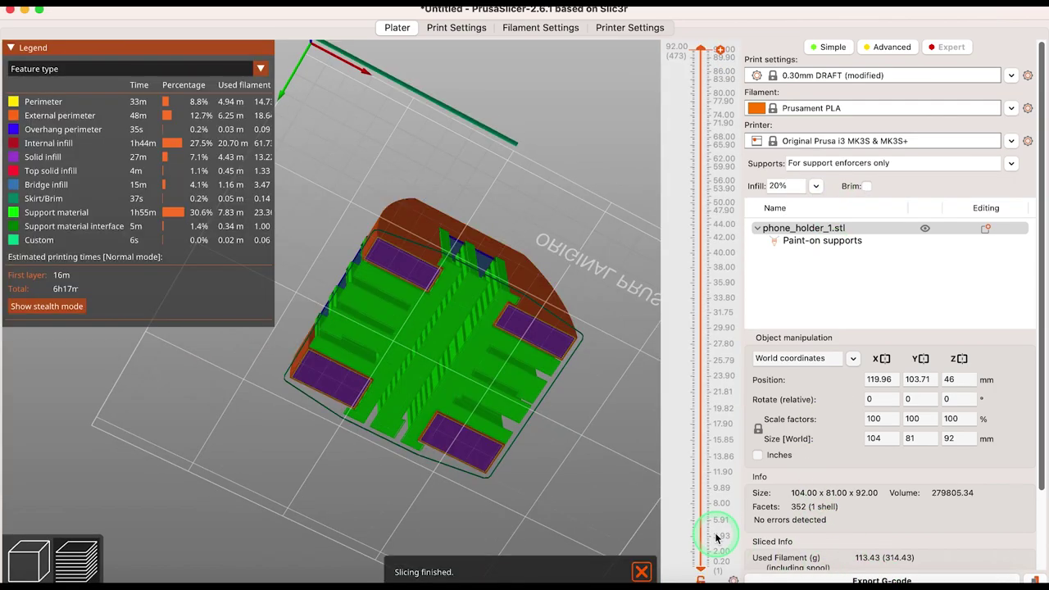
pyautogui.moveTo(569, 424); pyautogui.dragTo(524, 344)
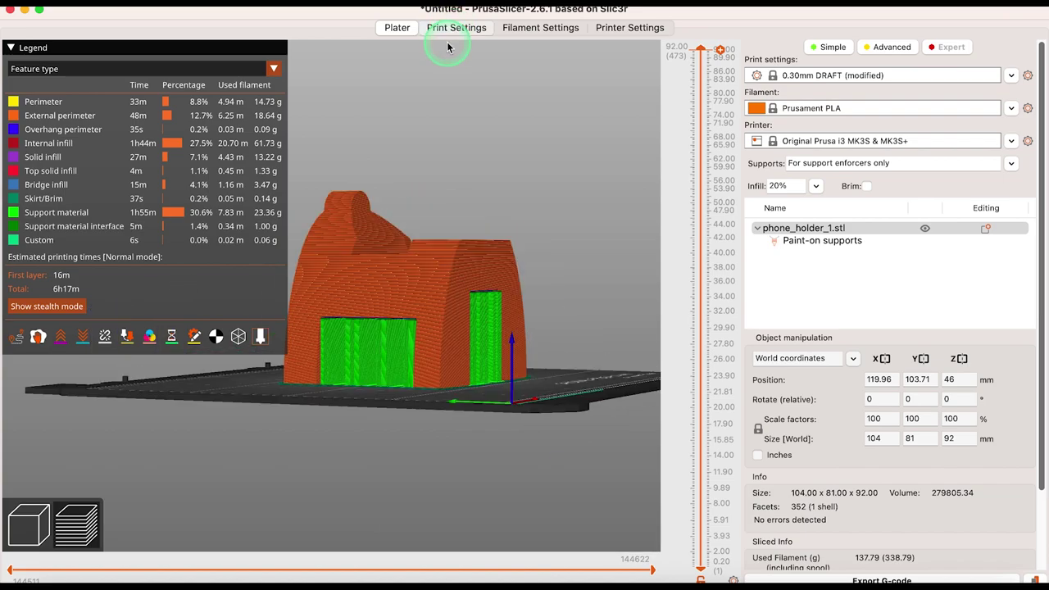
# Set the support material style to Organic and go back to the plate
pyautogui.click(448, 48)
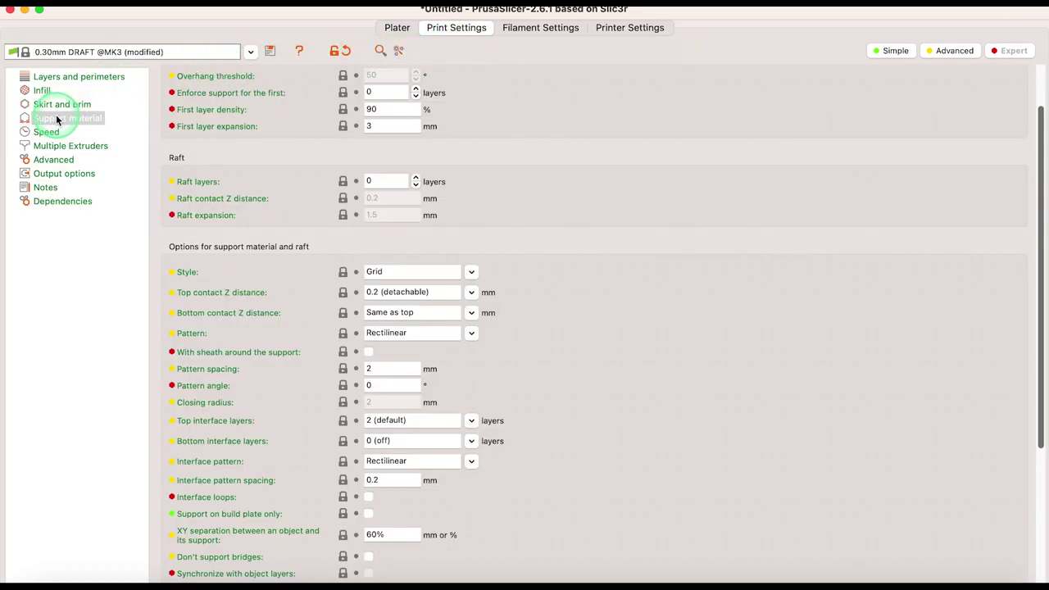
pyautogui.click(414, 273)
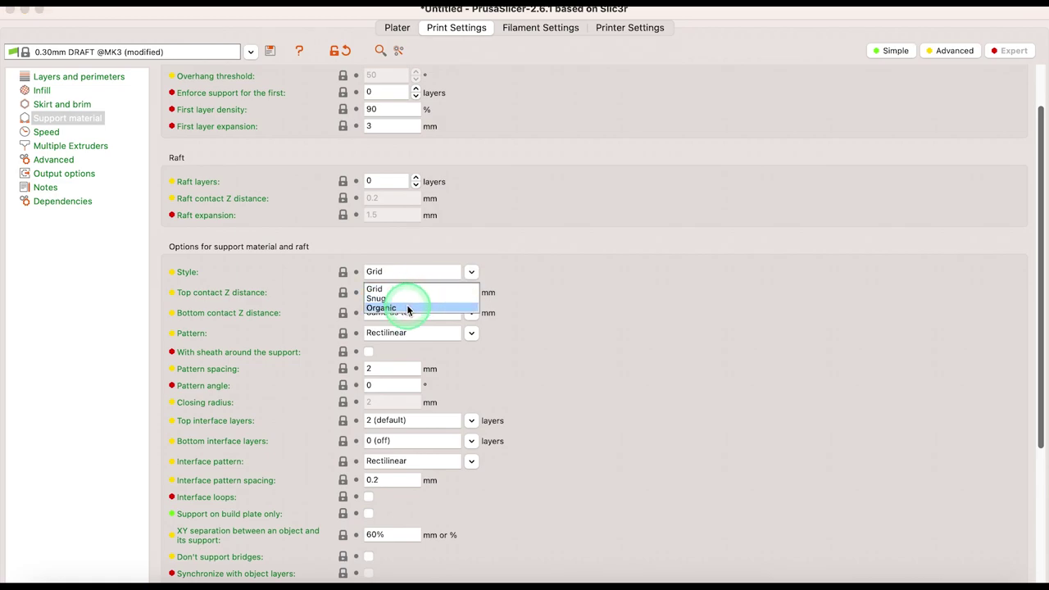
pyautogui.click(422, 310)
pyautogui.press('super+1')
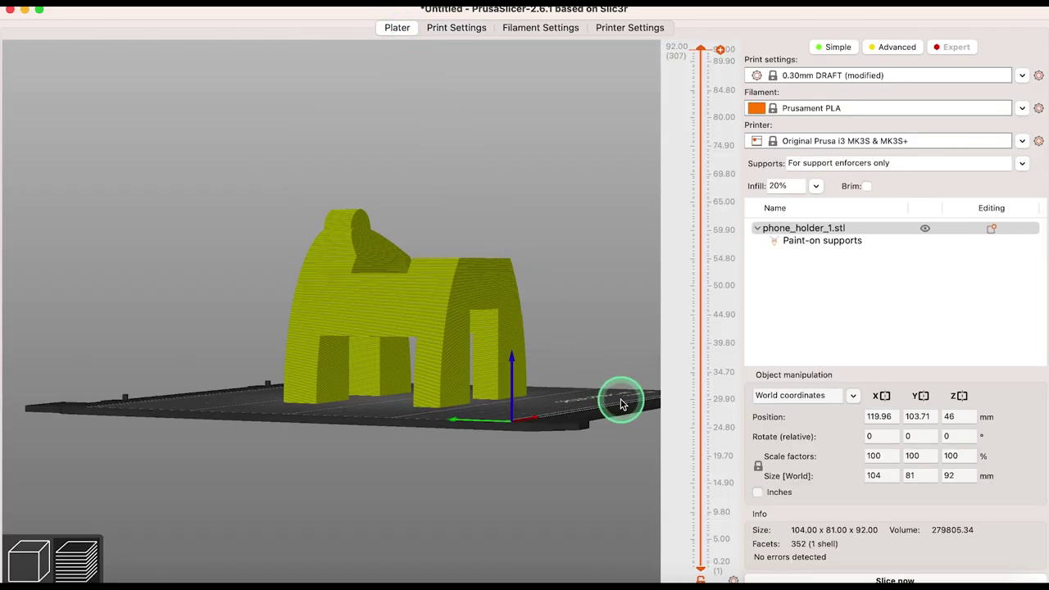
# Slice the holder, orbit the preview to inspect the organic tree supports, then return to 3D editing
pyautogui.click(902, 580)
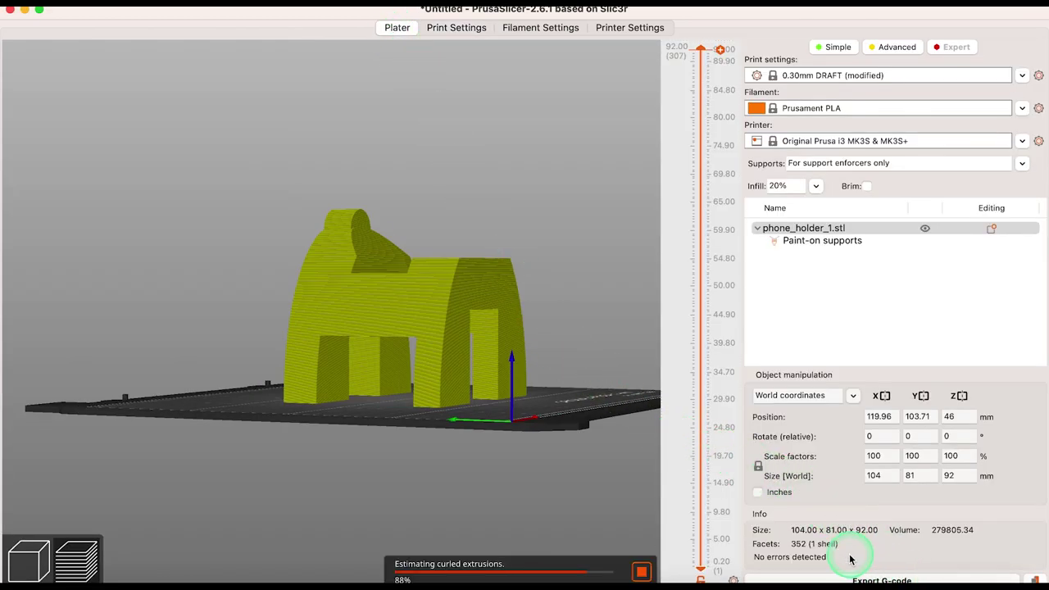
pyautogui.moveTo(605, 410); pyautogui.dragTo(569, 492)
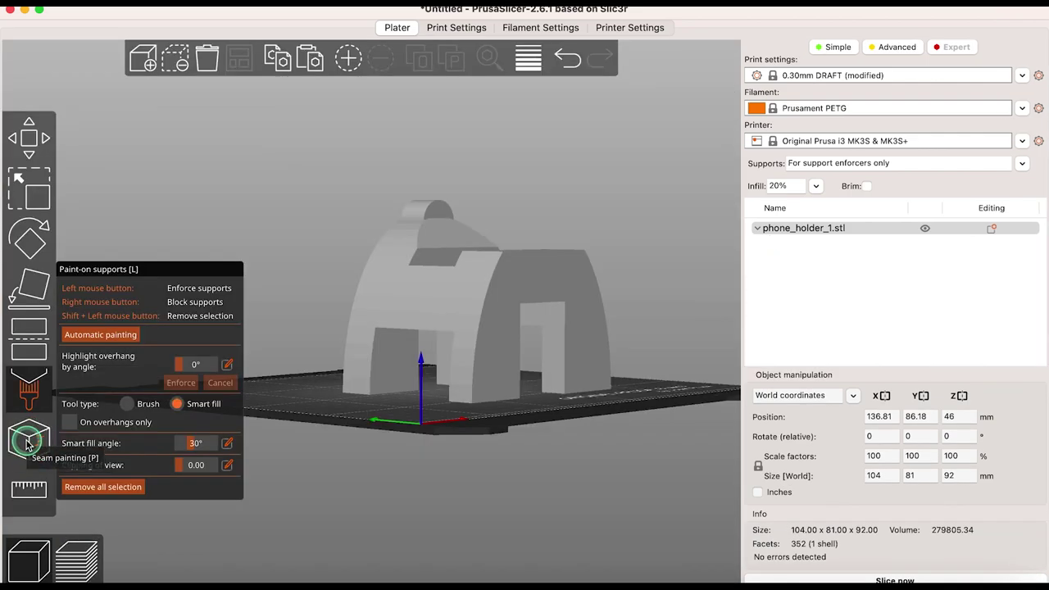
pyautogui.click(29, 439)
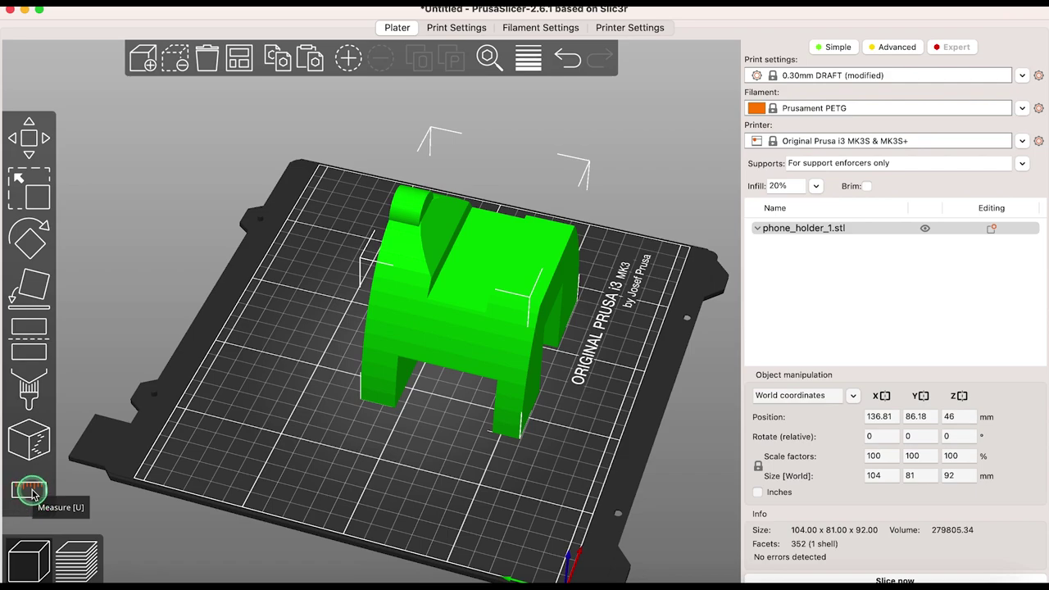
# Measure between two points on the holder and scale the 28.949 mm span to 20 mm
pyautogui.click(31, 491)
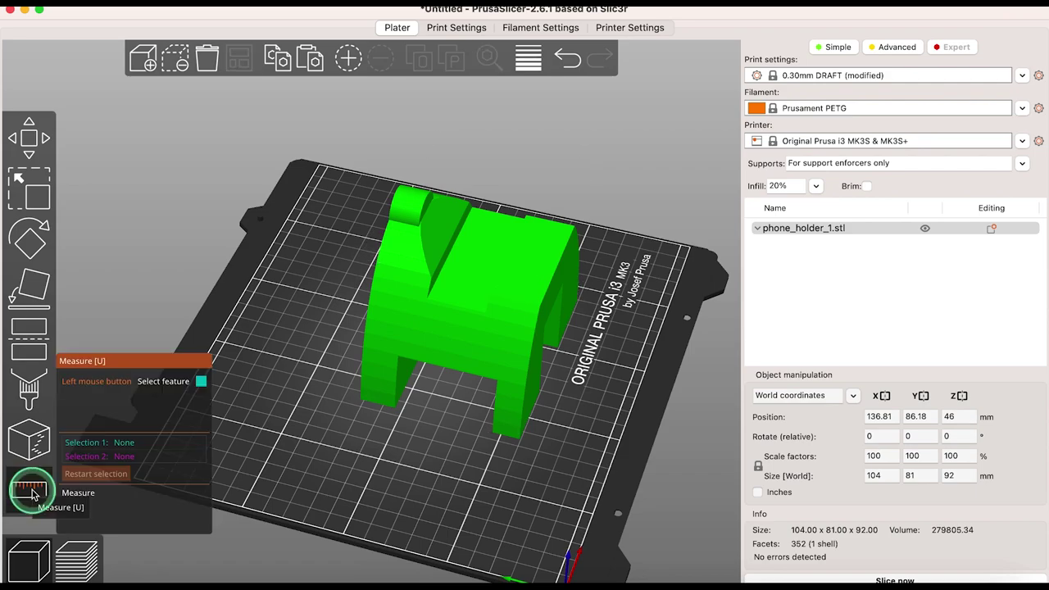
pyautogui.click(428, 298)
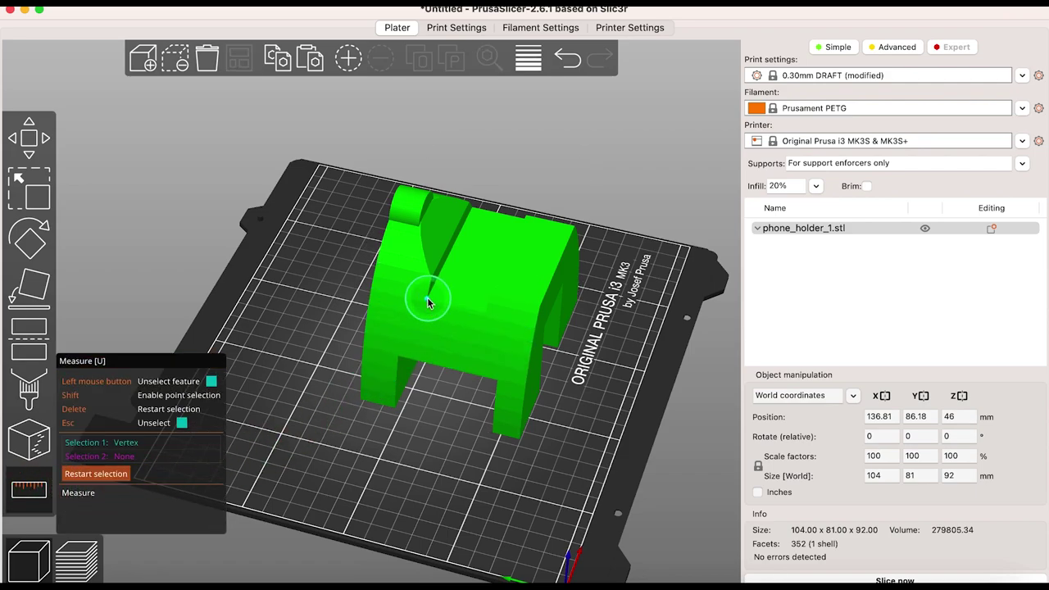
pyautogui.press('shift')
pyautogui.click(486, 315)
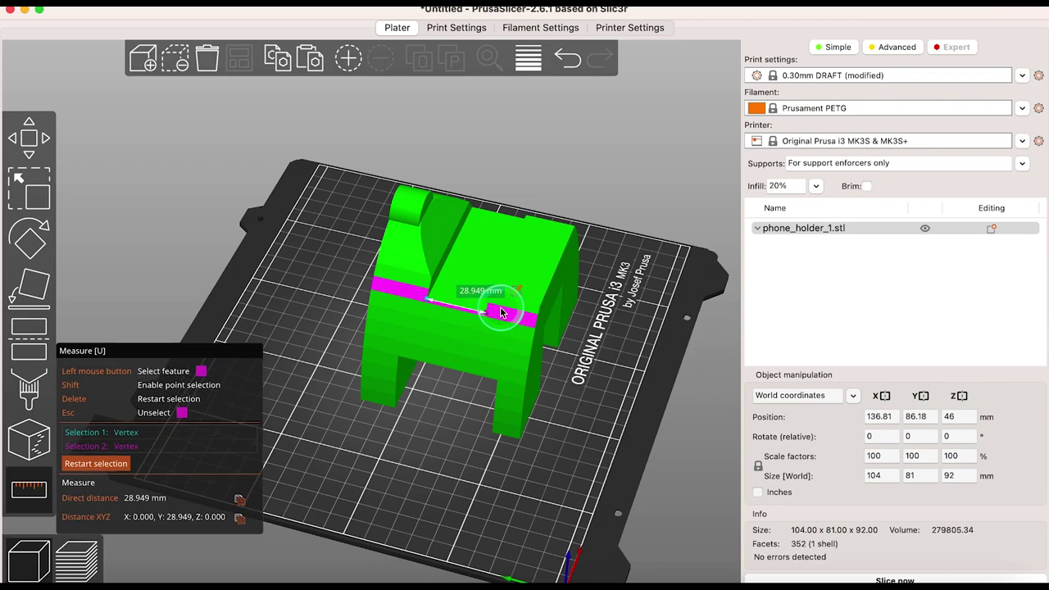
pyautogui.click(517, 294)
pyautogui.click(464, 302)
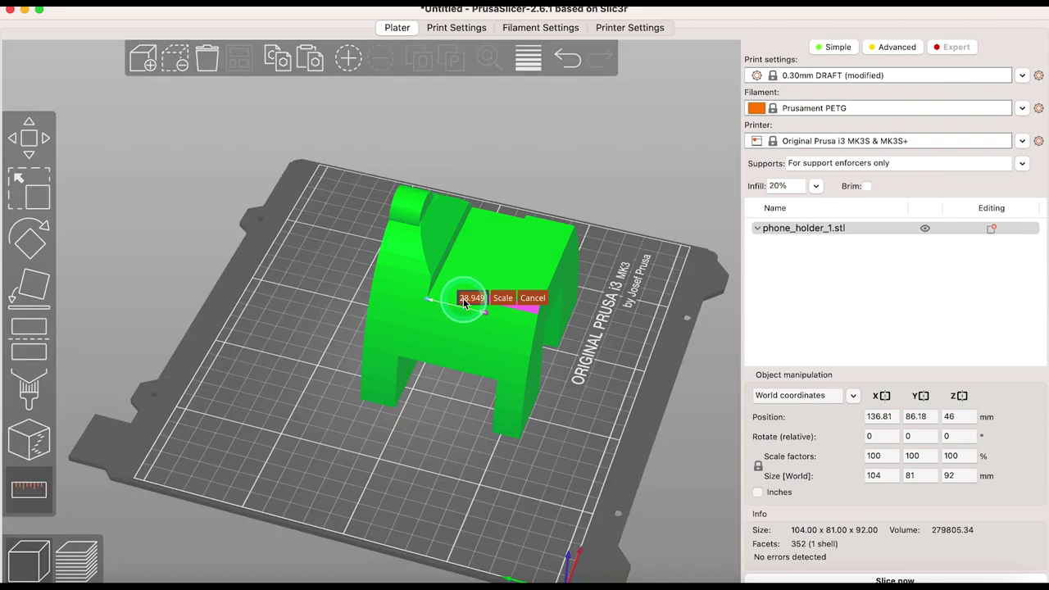
pyautogui.write('20')
pyautogui.press('Return')
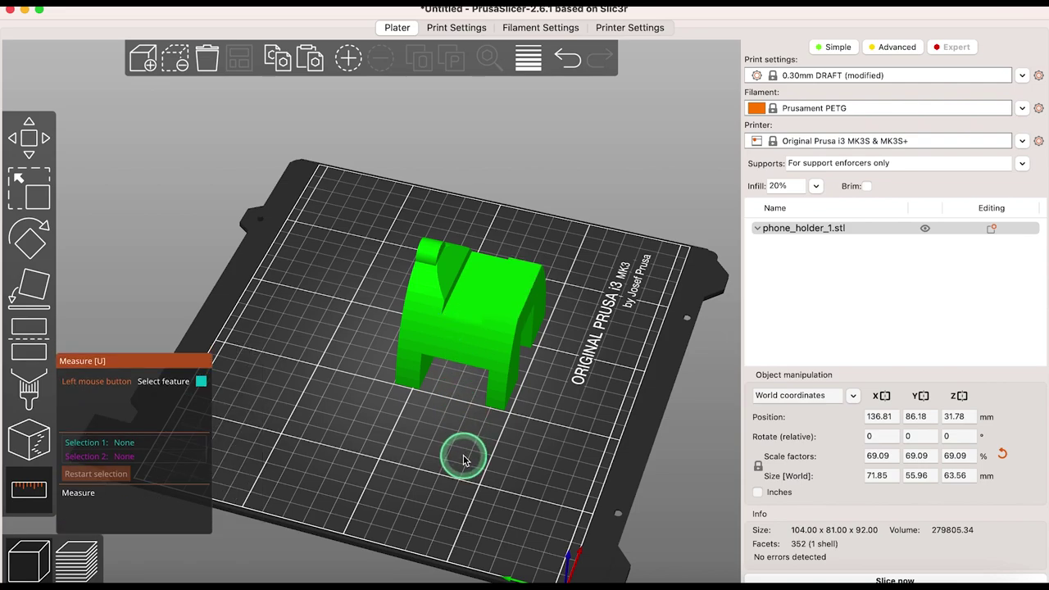
# Exit measuring and add phone_holder.stl to the plate
pyautogui.press('Escape')
pyautogui.click(150, 71)
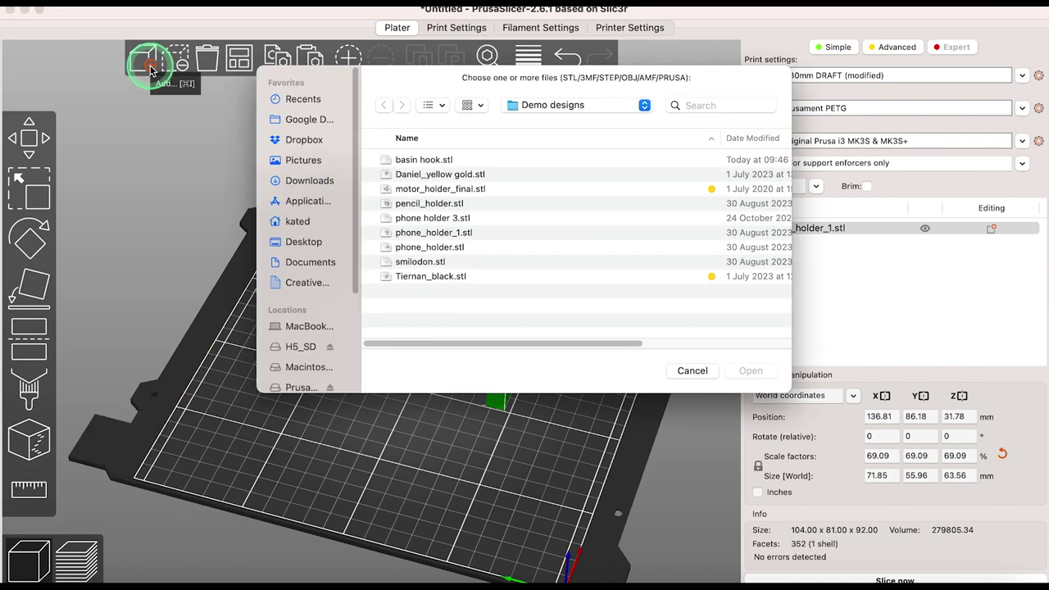
pyautogui.doubleClick(416, 245)
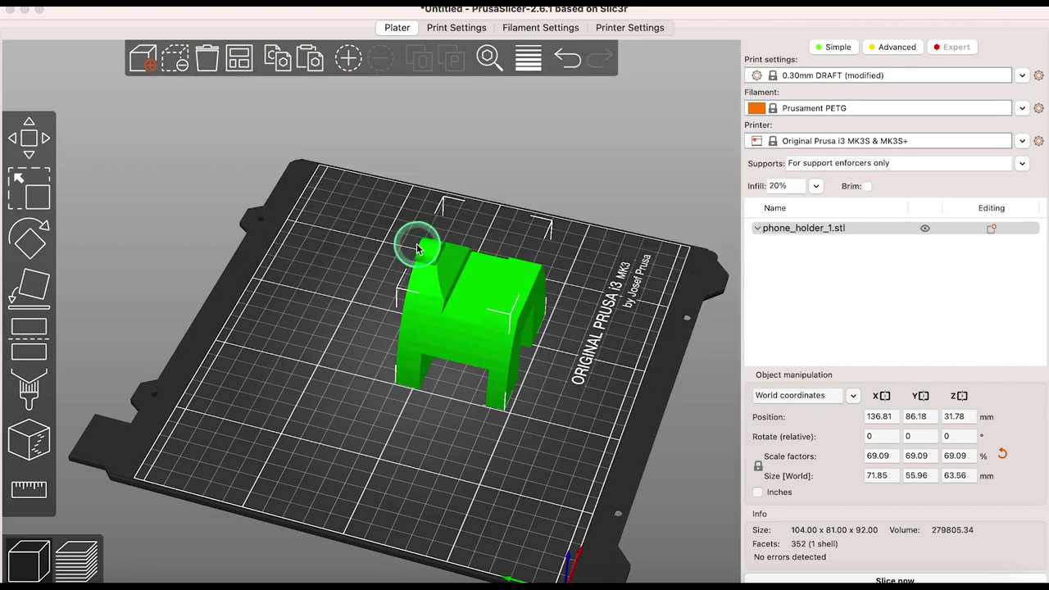
# Delete the phone holder objects and arrange the motor holder instances into a grid
pyautogui.moveTo(279, 410); pyautogui.dragTo(434, 457)
pyautogui.click(182, 70)
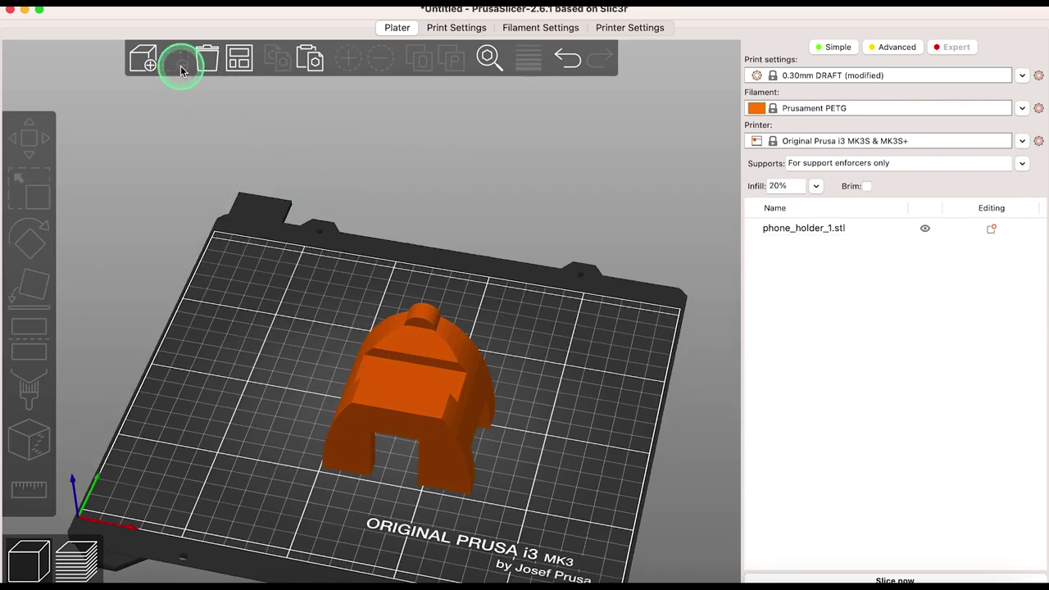
pyautogui.click(201, 63)
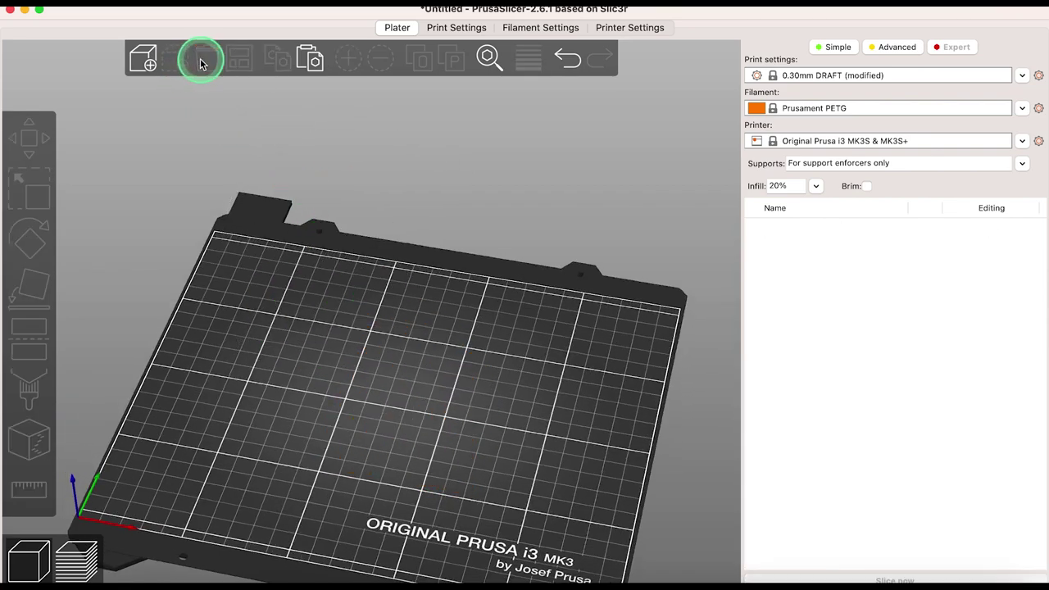
pyautogui.click(402, 369)
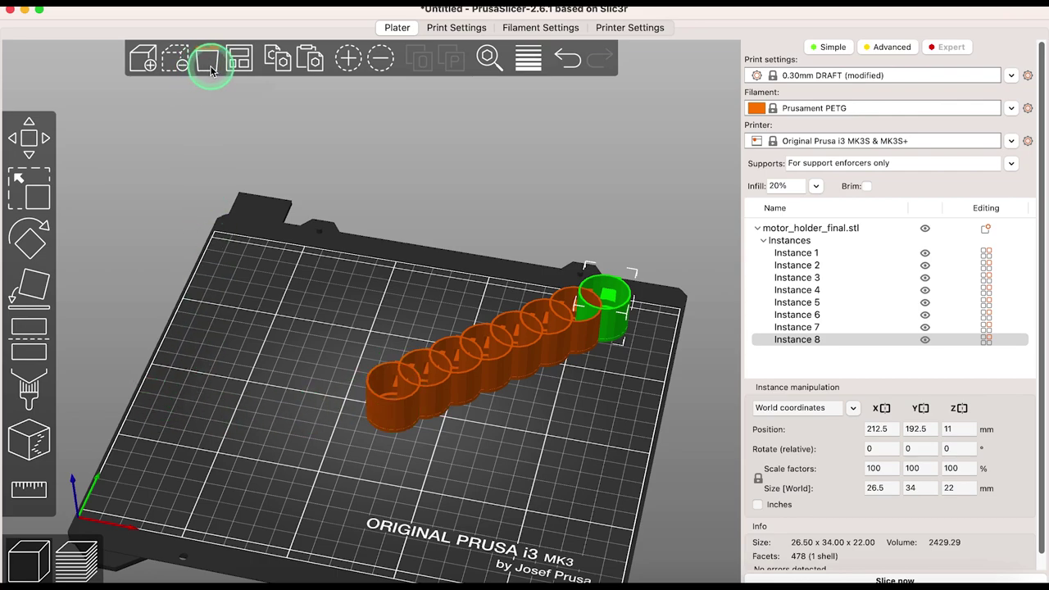
pyautogui.click(237, 66)
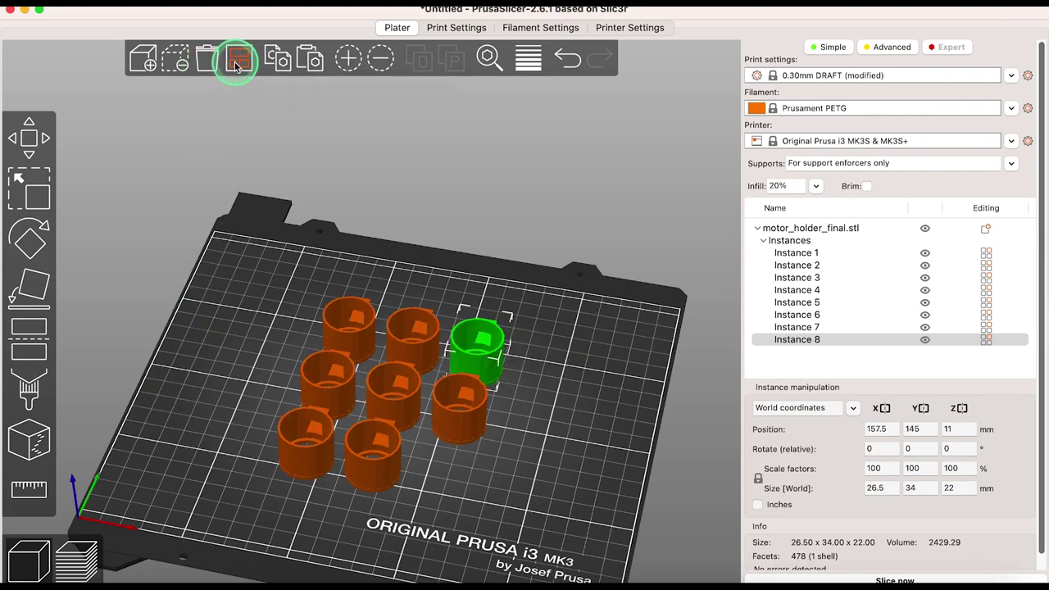
# Paste a motor holder copy right of the grid, then add and remove an extra instance
pyautogui.click(280, 65)
pyautogui.click(310, 59)
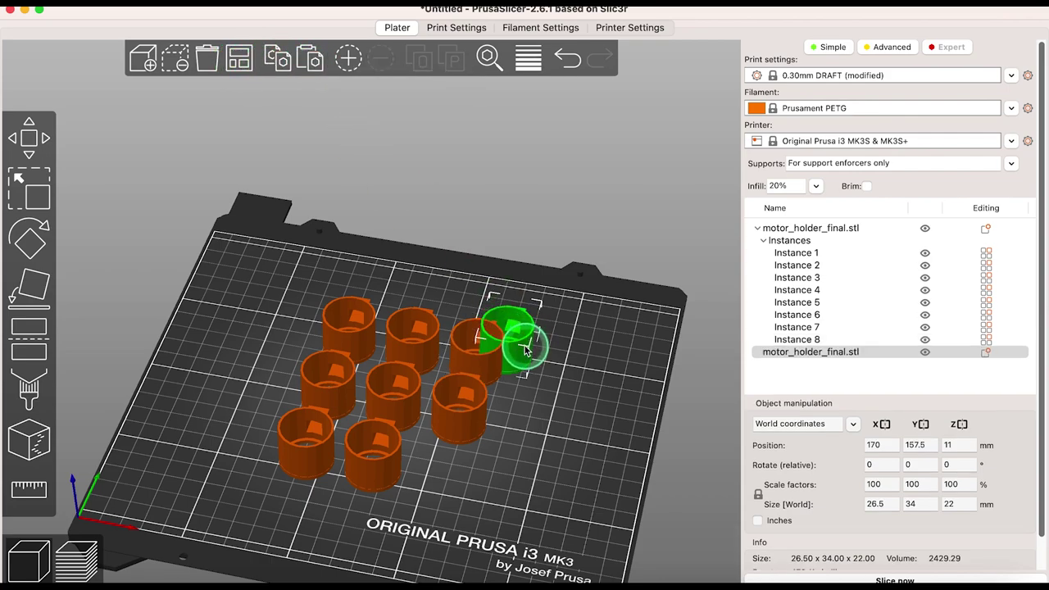
pyautogui.moveTo(533, 358); pyautogui.dragTo(568, 378)
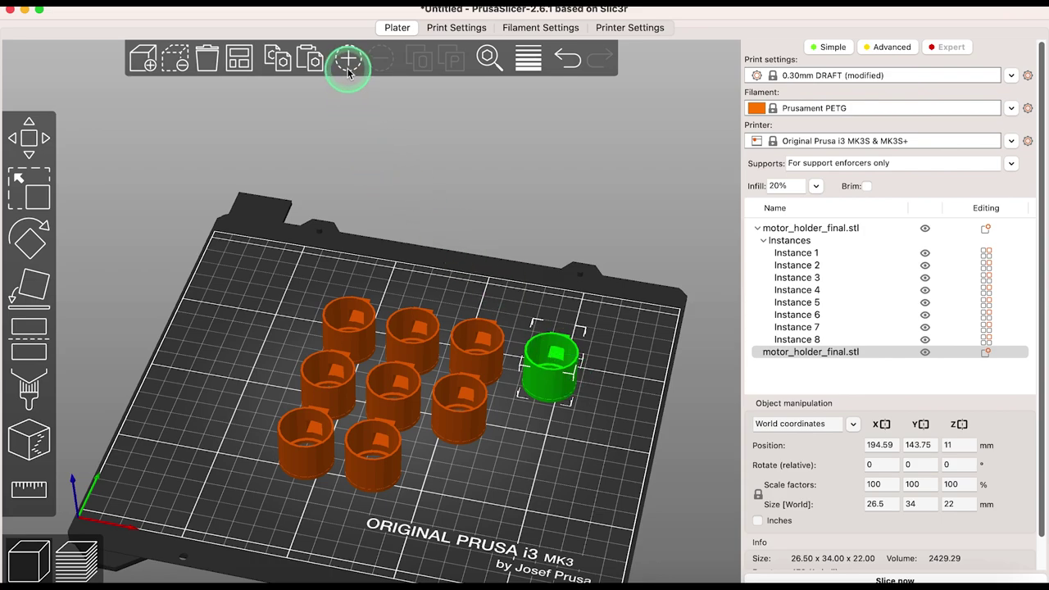
pyautogui.click(348, 60)
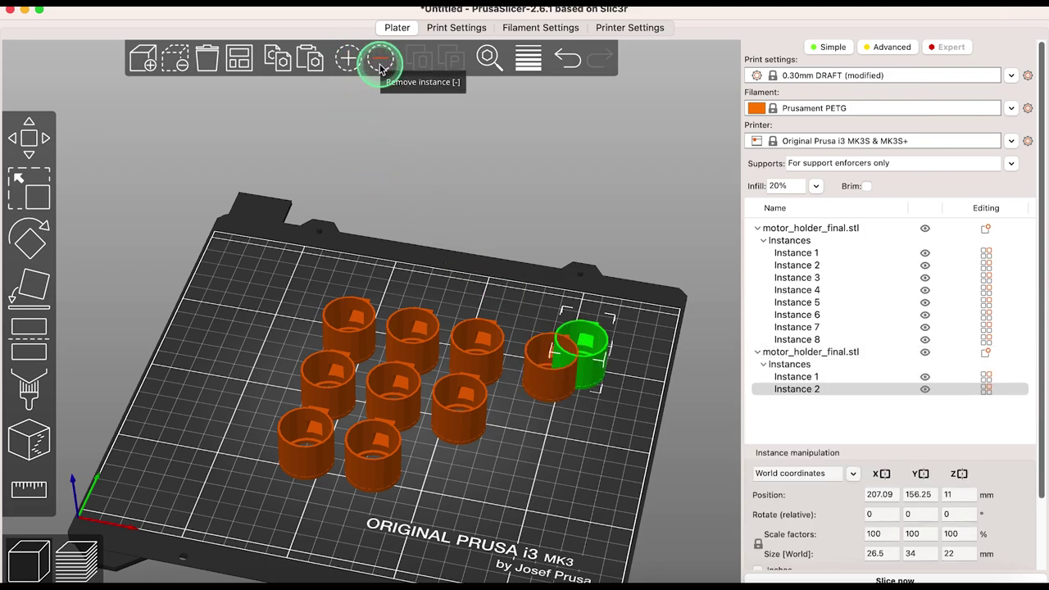
pyautogui.click(380, 62)
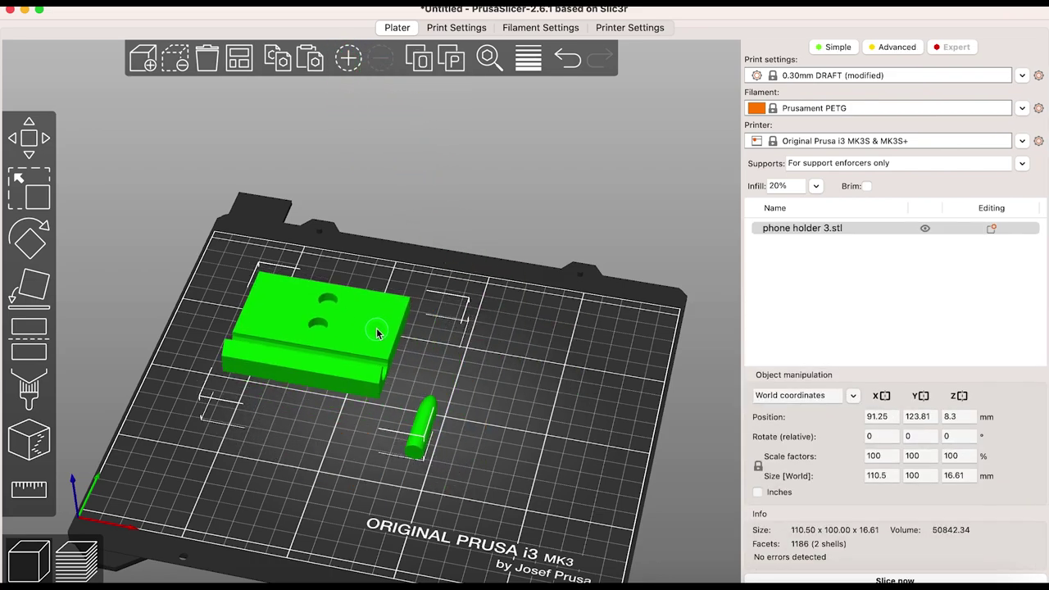
# Move phone holder 3.stl across the bed, split it into separate objects, and reposition the small cylinder
pyautogui.moveTo(375, 328); pyautogui.dragTo(406, 355)
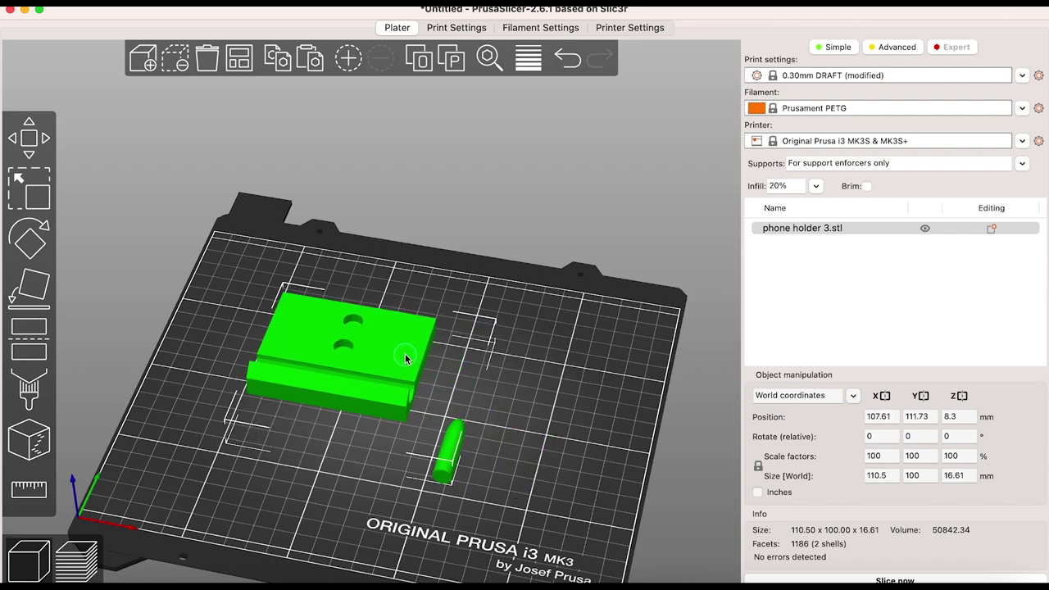
pyautogui.click(415, 59)
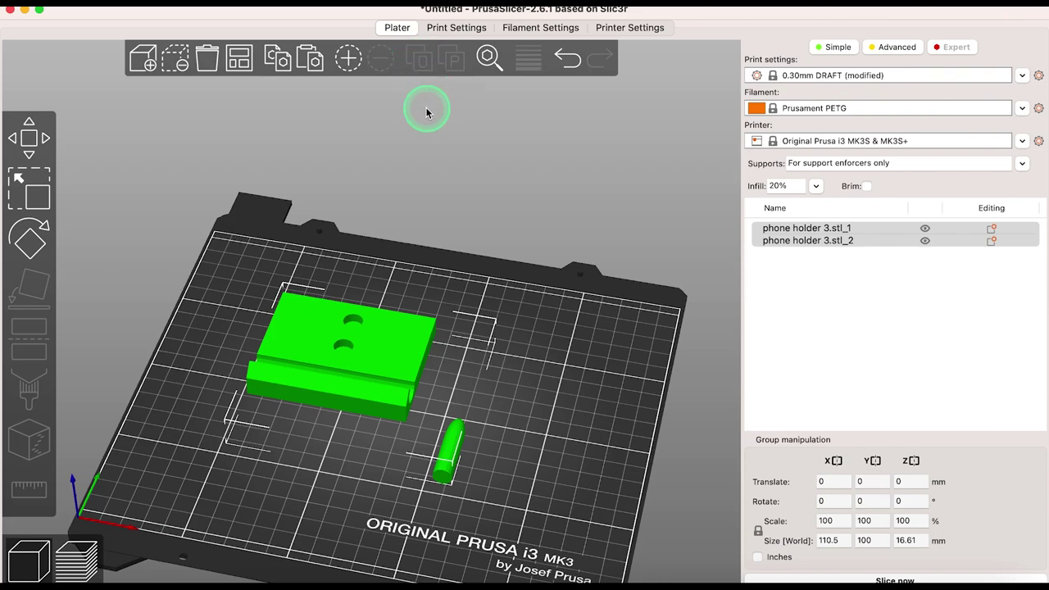
pyautogui.click(546, 436)
pyautogui.moveTo(447, 450); pyautogui.dragTo(485, 396)
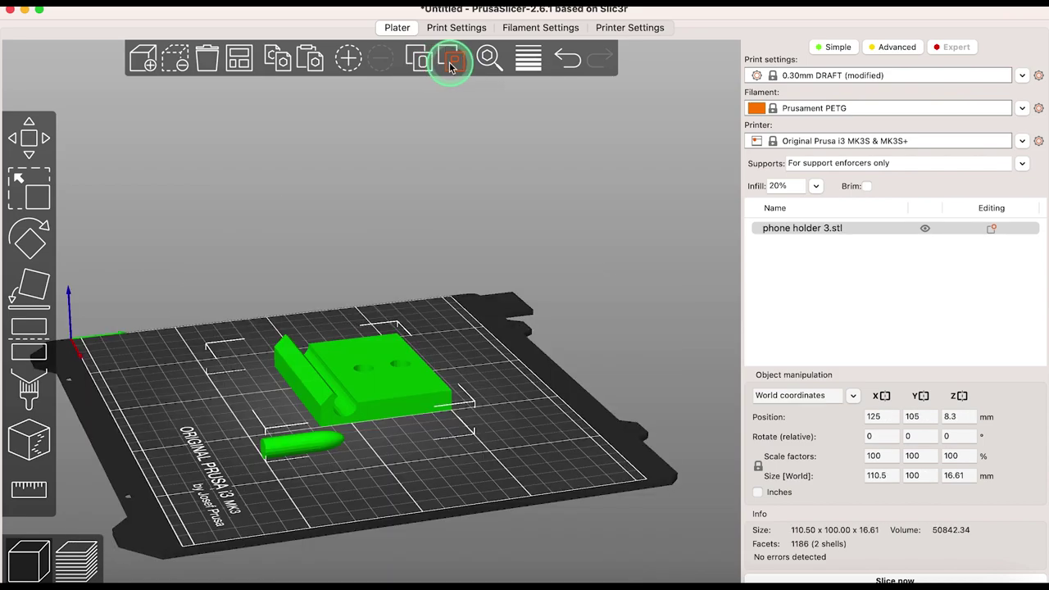
# Split phone holder 3.stl into parts, select the whole object, and focus the 'supports' search field
pyautogui.click(451, 62)
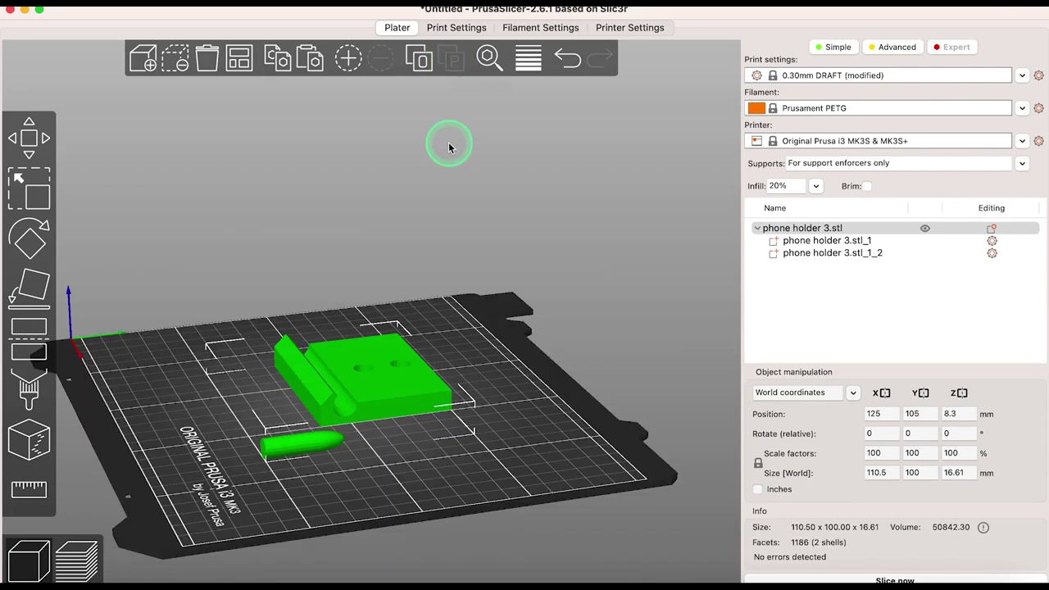
pyautogui.click(514, 393)
pyautogui.click(333, 439)
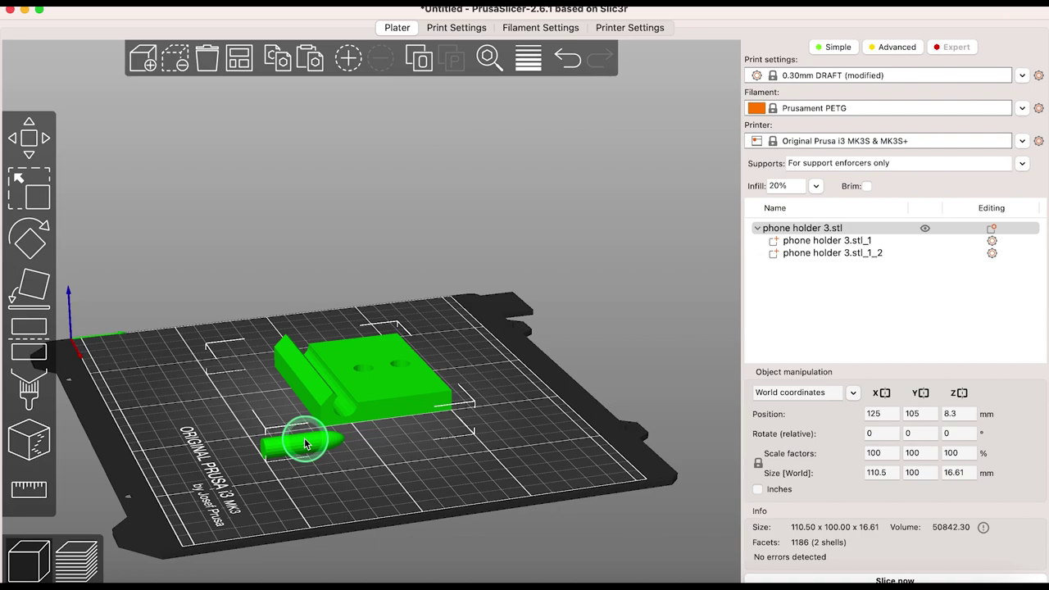
pyautogui.moveTo(304, 438); pyautogui.dragTo(302, 434)
pyautogui.click(489, 57)
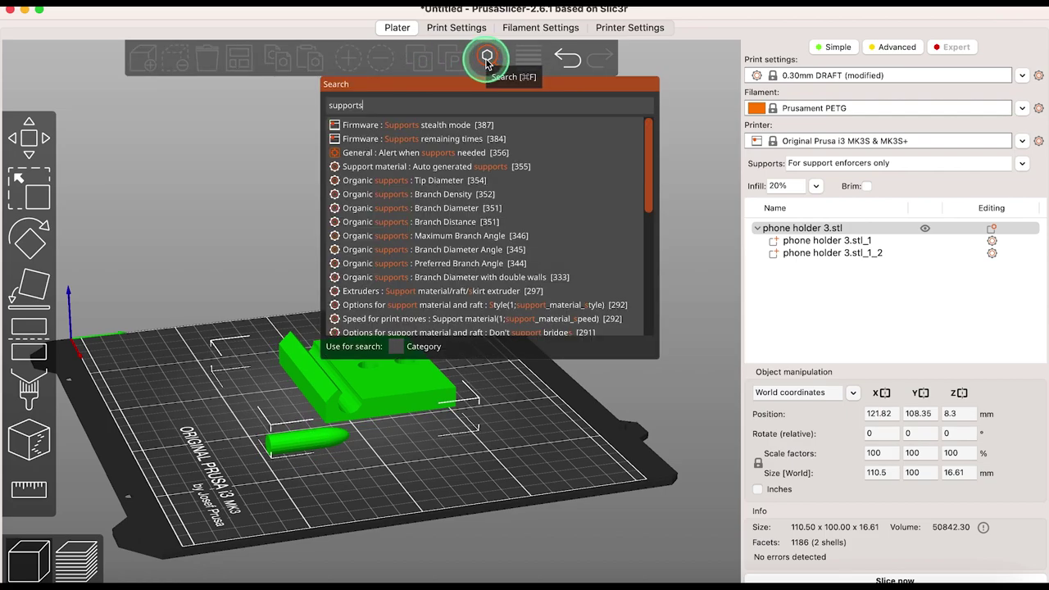
# Replace the settings search text with 'organic'
pyautogui.click(398, 104)
pyautogui.press('BackSpace')
pyautogui.press('BackSpace')
pyautogui.press('BackSpace')
pyautogui.press('BackSpace')
pyautogui.press('BackSpace')
pyautogui.press('BackSpace')
pyautogui.press('BackSpace')
pyautogui.press('BackSpace')
pyautogui.write('organic')
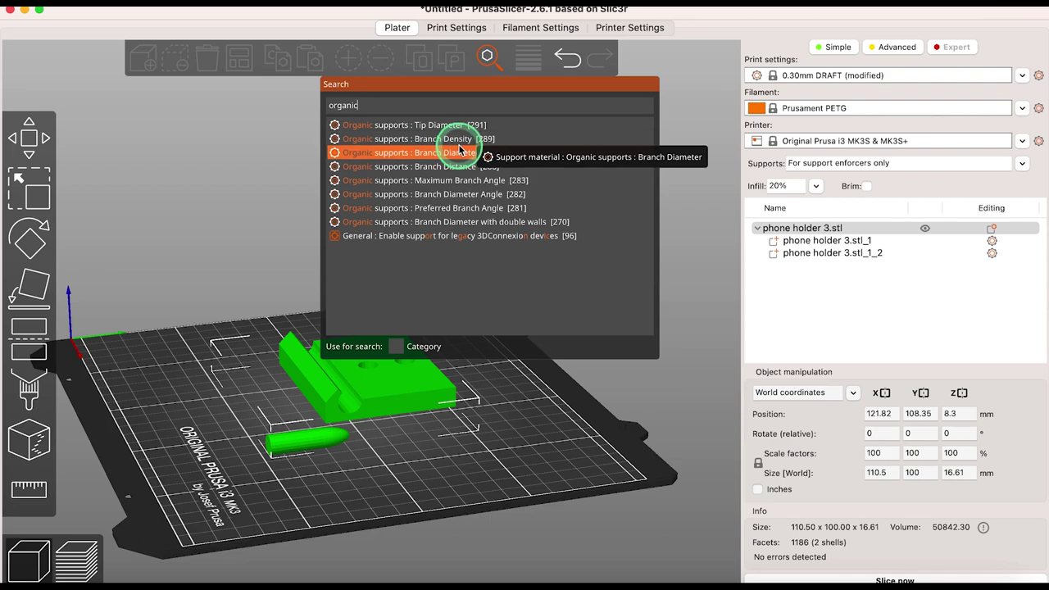
# Paint a finer variable layer height profile on the holder, exit the editor, and undo the deselection
pyautogui.click(528, 60)
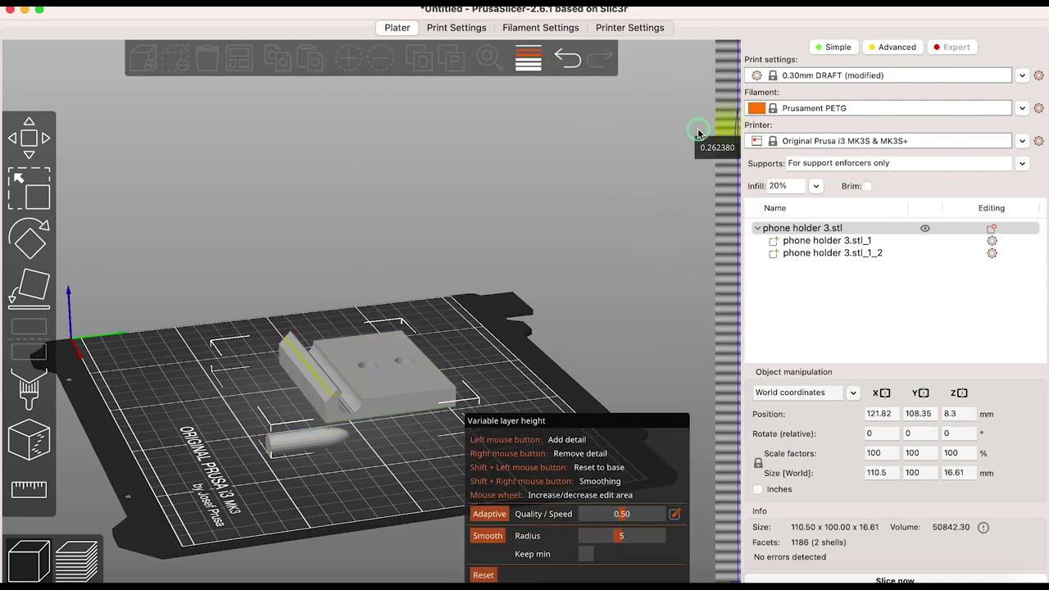
pyautogui.moveTo(698, 133)
pyautogui.mouseDown()
pyautogui.moveTo(680, 110)
pyautogui.moveTo(664, 110)
pyautogui.moveTo(681, 99)
pyautogui.moveTo(655, 61)
pyautogui.mouseUp()
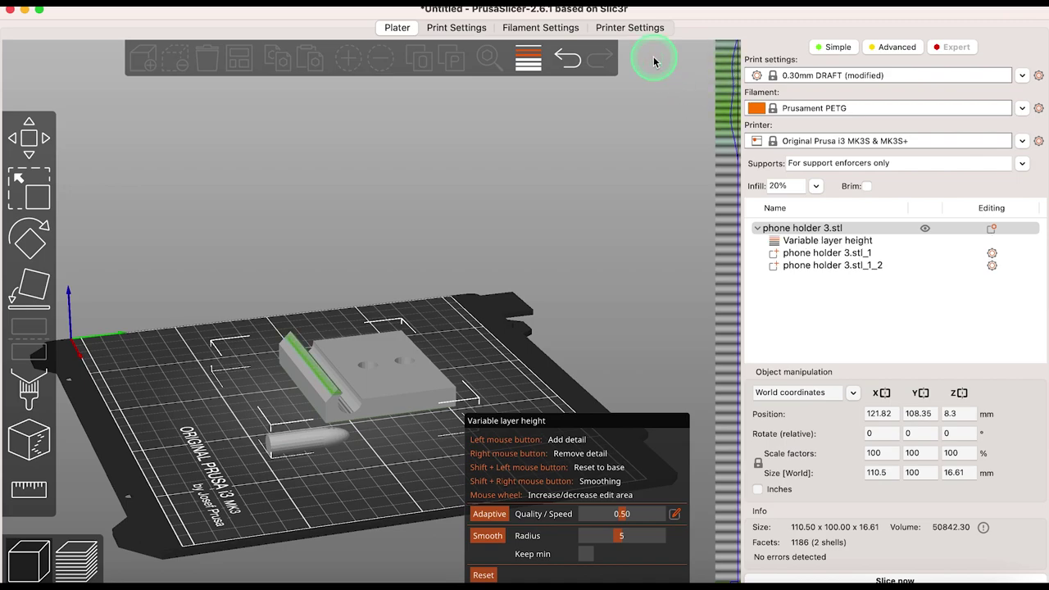
pyautogui.click(654, 59)
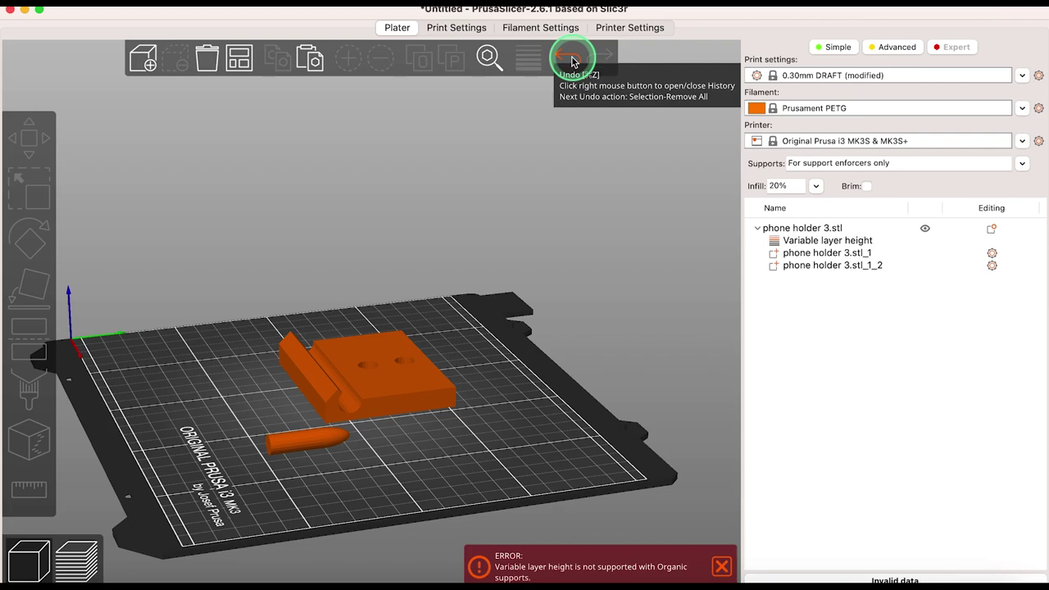
pyautogui.click(572, 60)
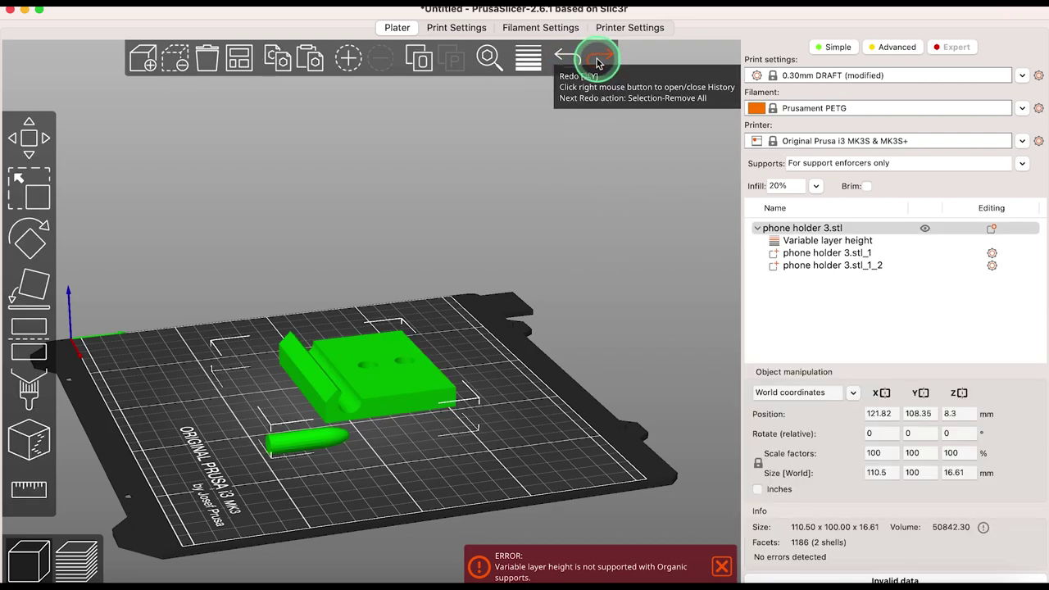
# Redo the selection removal and cycle the interface through Simple, Advanced, then Expert mode
pyautogui.click(597, 60)
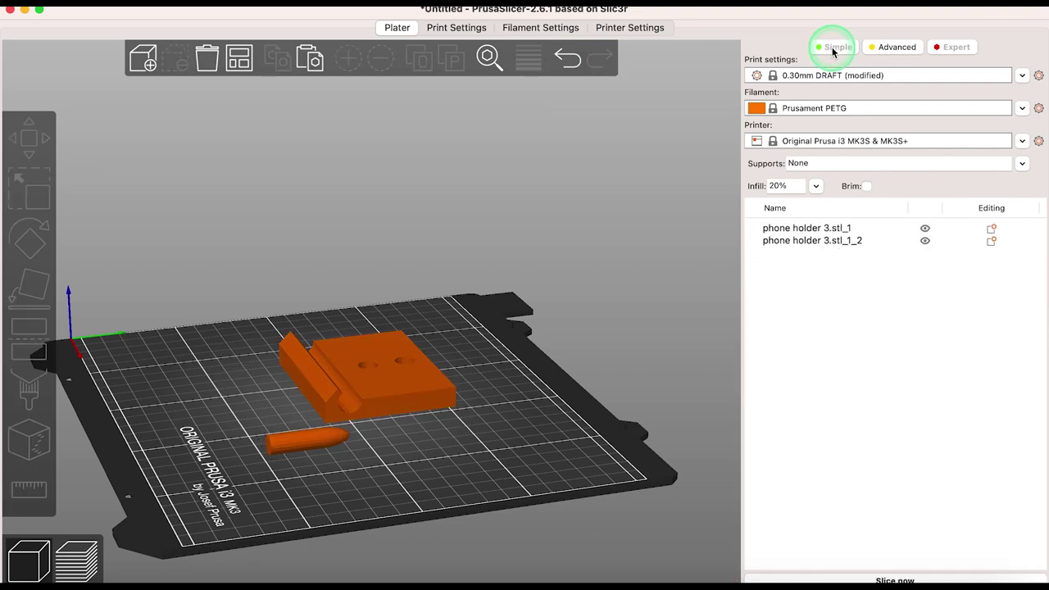
pyautogui.click(833, 48)
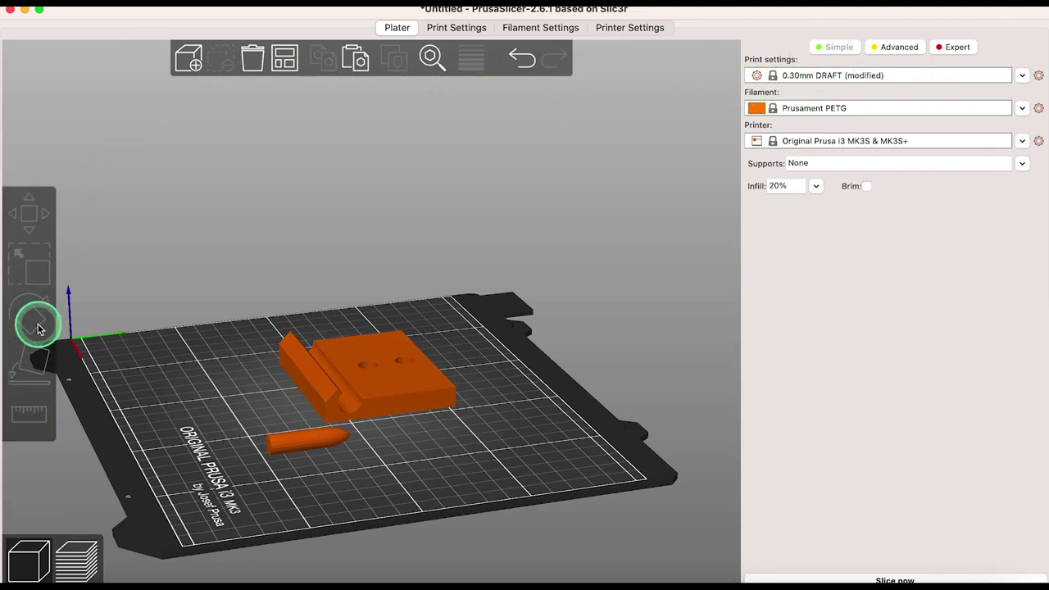
pyautogui.click(902, 47)
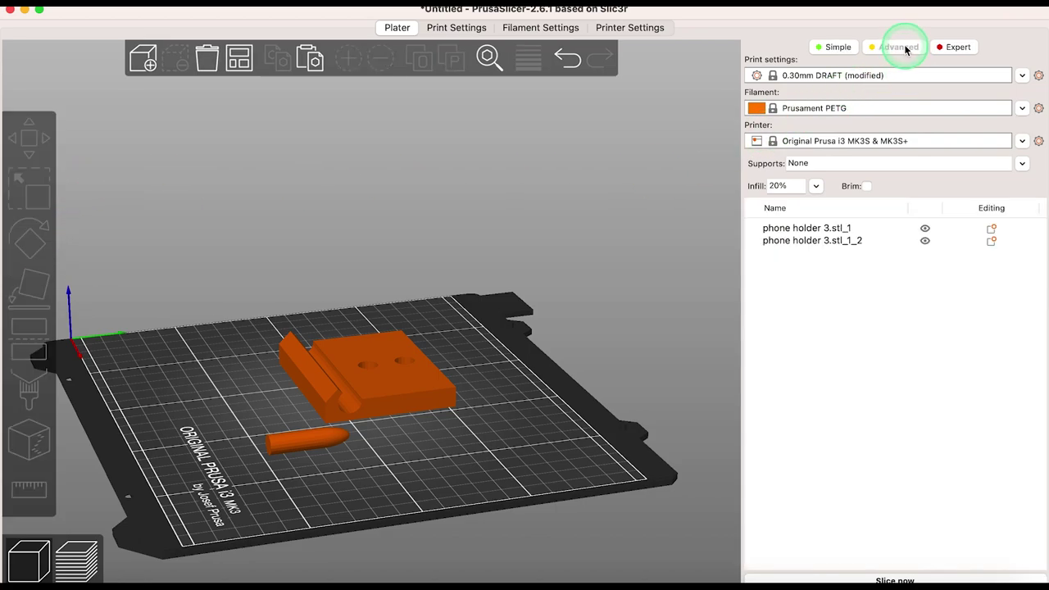
pyautogui.moveTo(76, 471); pyautogui.dragTo(93, 495)
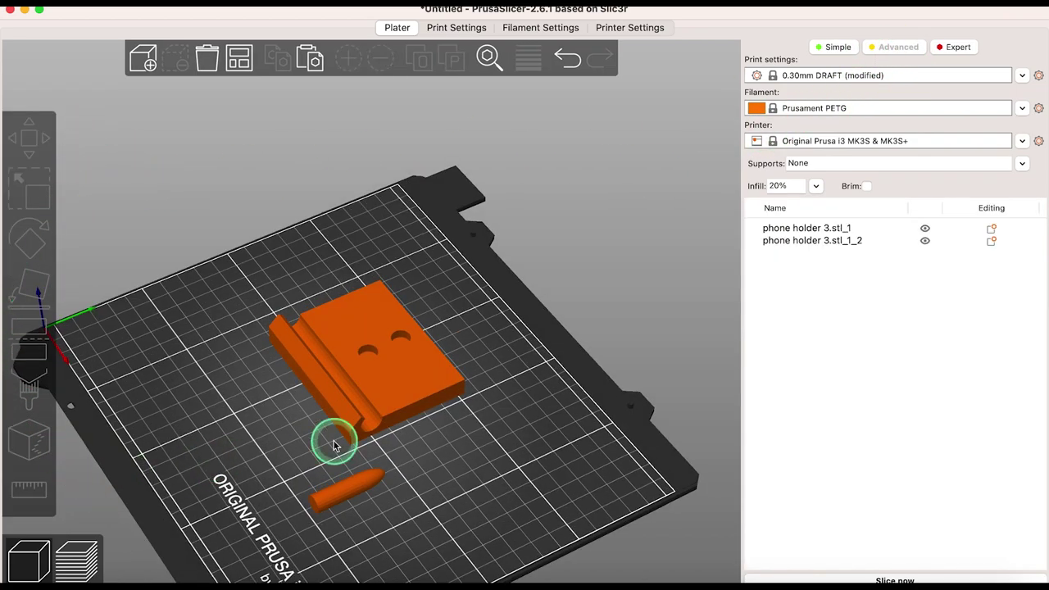
pyautogui.click(953, 48)
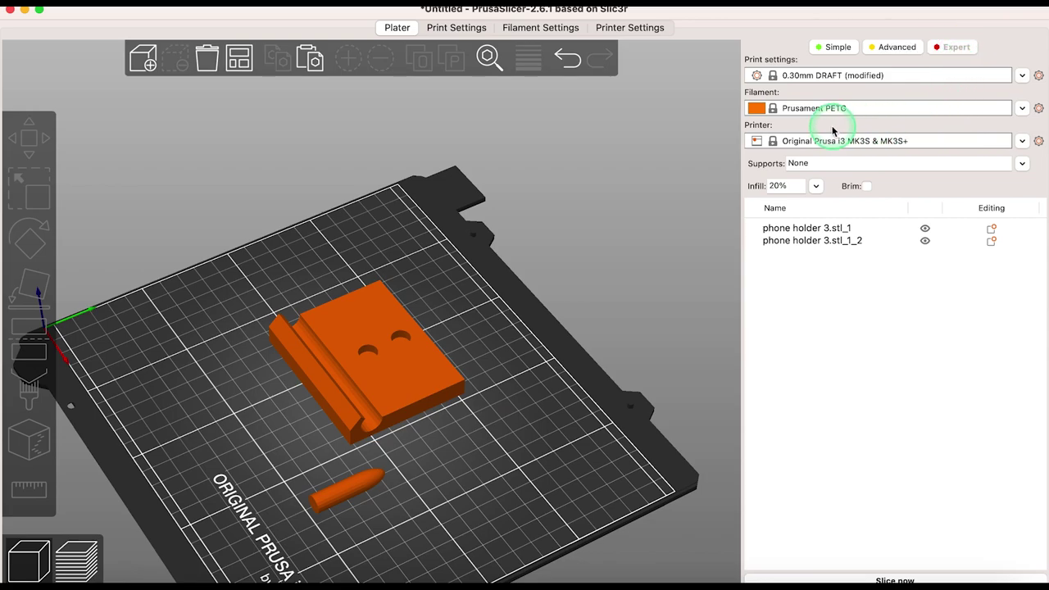
# Choose Prusament PLA from the filament presets, leaving the print preset unchanged
pyautogui.click(1023, 76)
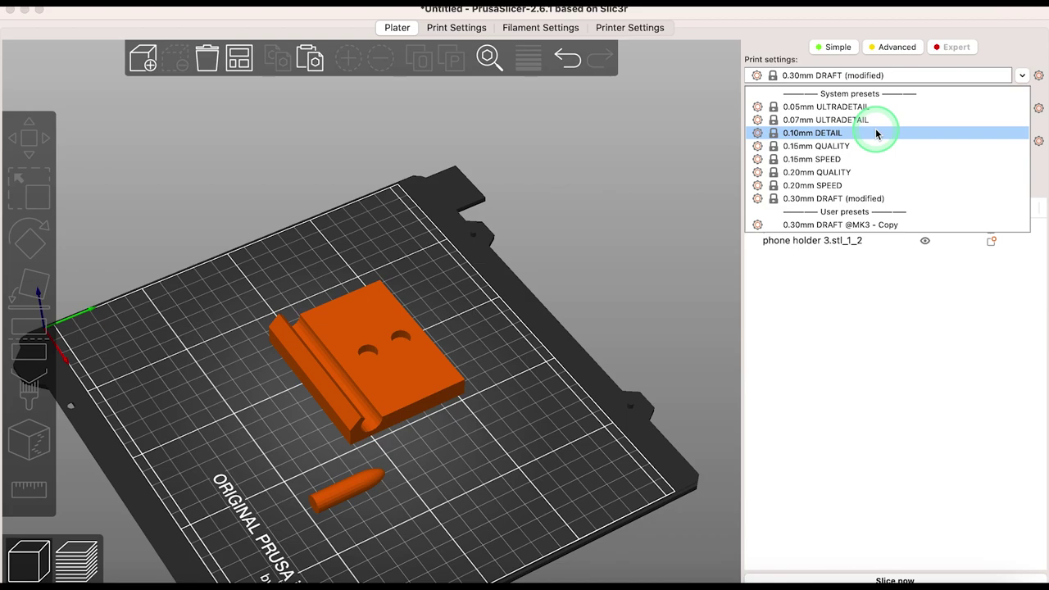
pyautogui.click(1017, 108)
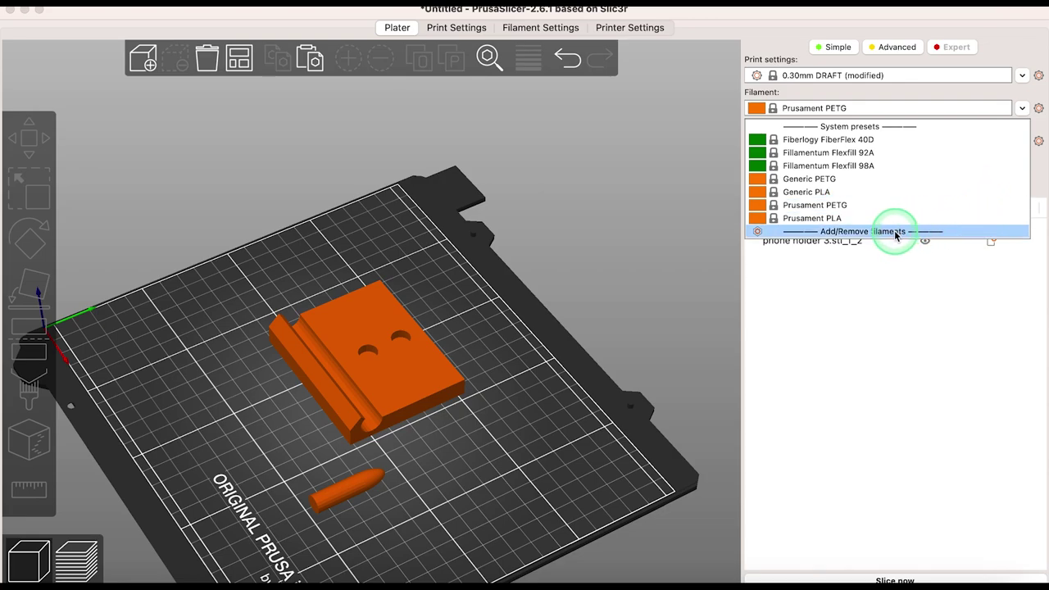
pyautogui.click(850, 219)
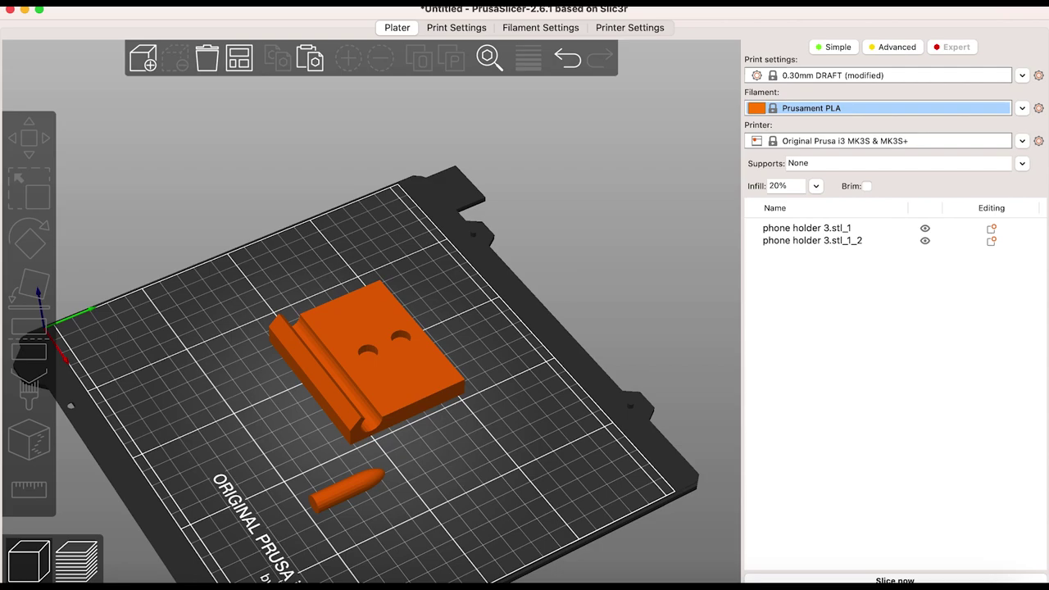
pyautogui.click(1023, 141)
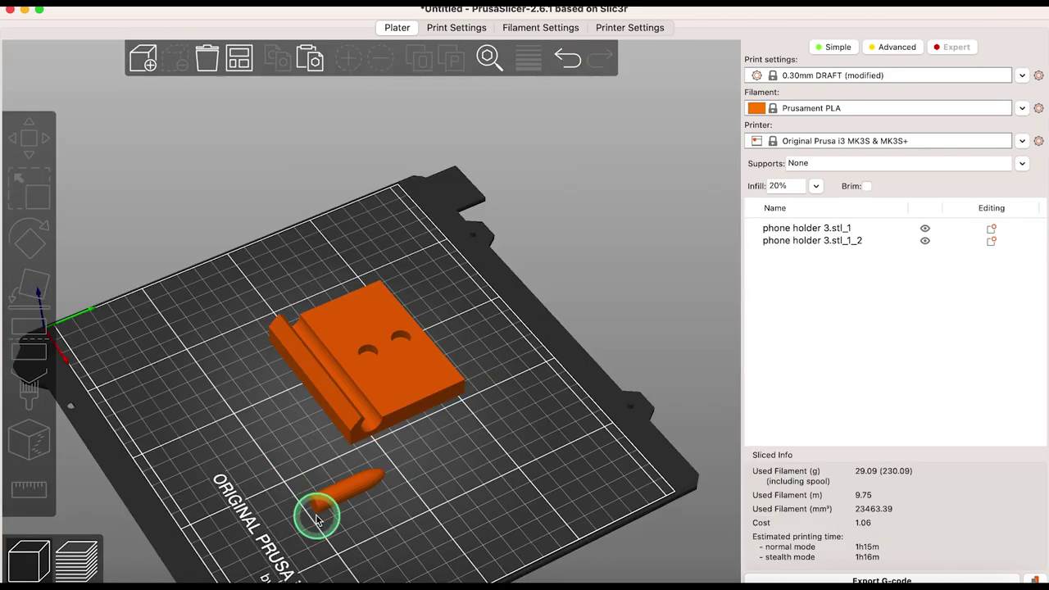
# Stand the small peg upright on its end face using Place on Face
pyautogui.click(318, 503)
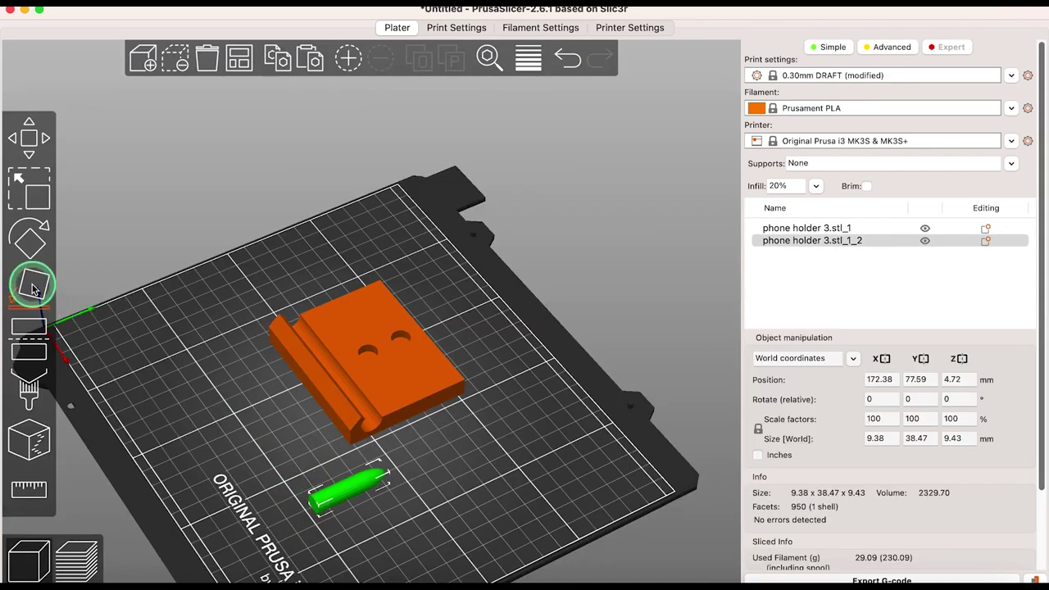
pyautogui.click(33, 289)
pyautogui.click(313, 507)
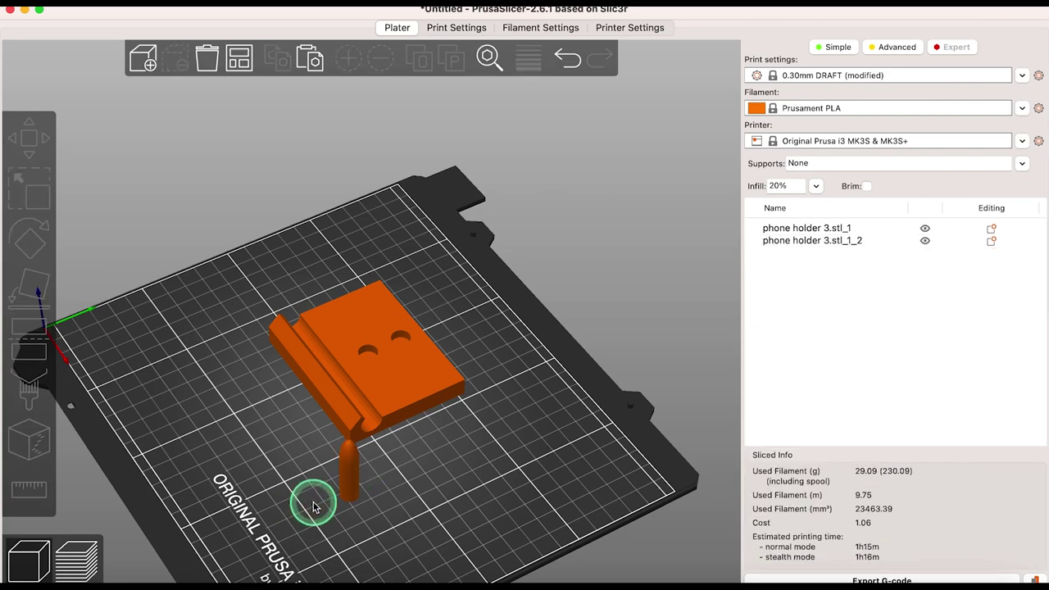
# Slice the plate, dismiss the stability warning, and inspect layers up to 22.10 mm
pyautogui.click(891, 579)
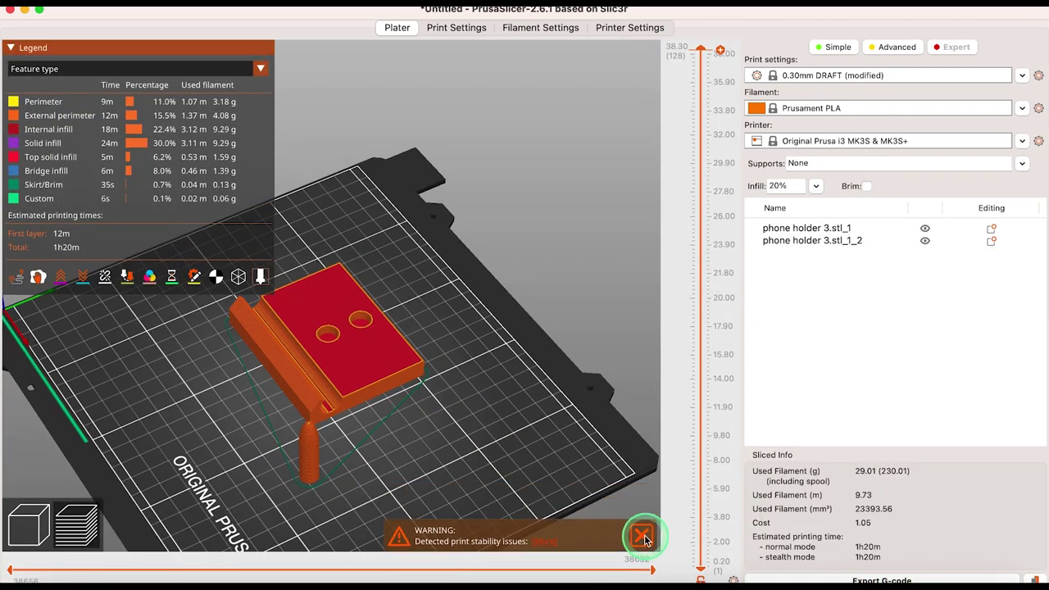
pyautogui.click(643, 537)
pyautogui.moveTo(481, 485); pyautogui.dragTo(553, 434)
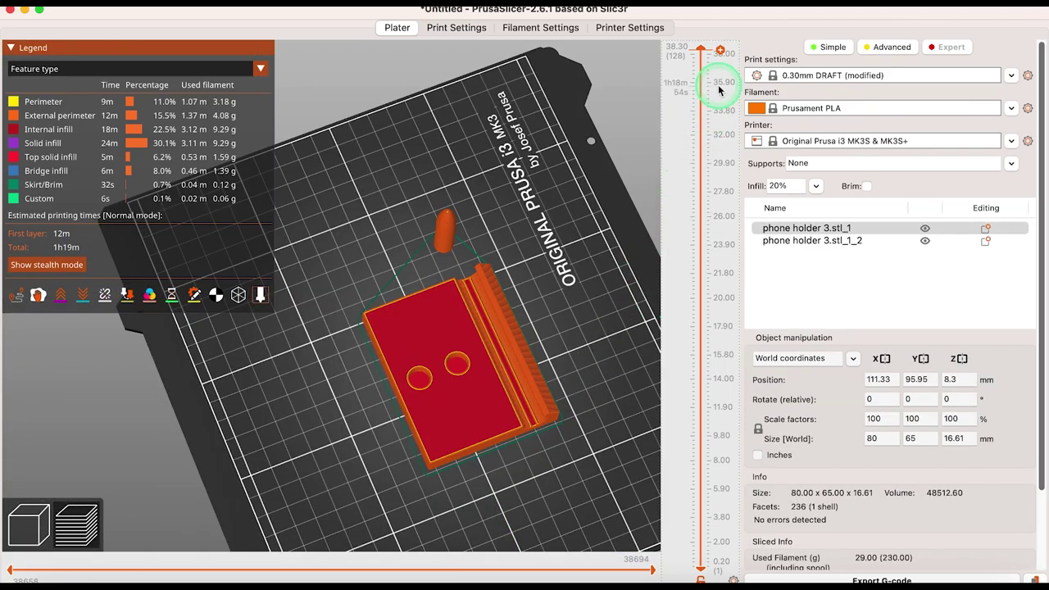
pyautogui.moveTo(705, 51)
pyautogui.mouseDown()
pyautogui.moveTo(700, 361)
pyautogui.moveTo(712, 579)
pyautogui.moveTo(705, 53)
pyautogui.mouseUp()
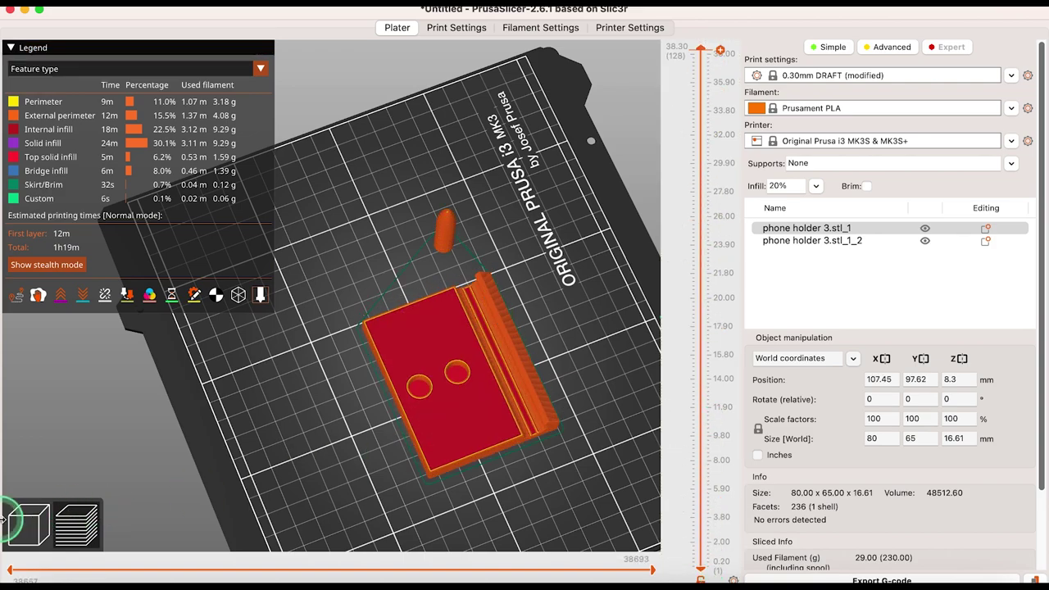
# Nudge the holder base slightly up-right on the bed and return to the sliced preview
pyautogui.click(29, 523)
pyautogui.moveTo(469, 432); pyautogui.dragTo(480, 426)
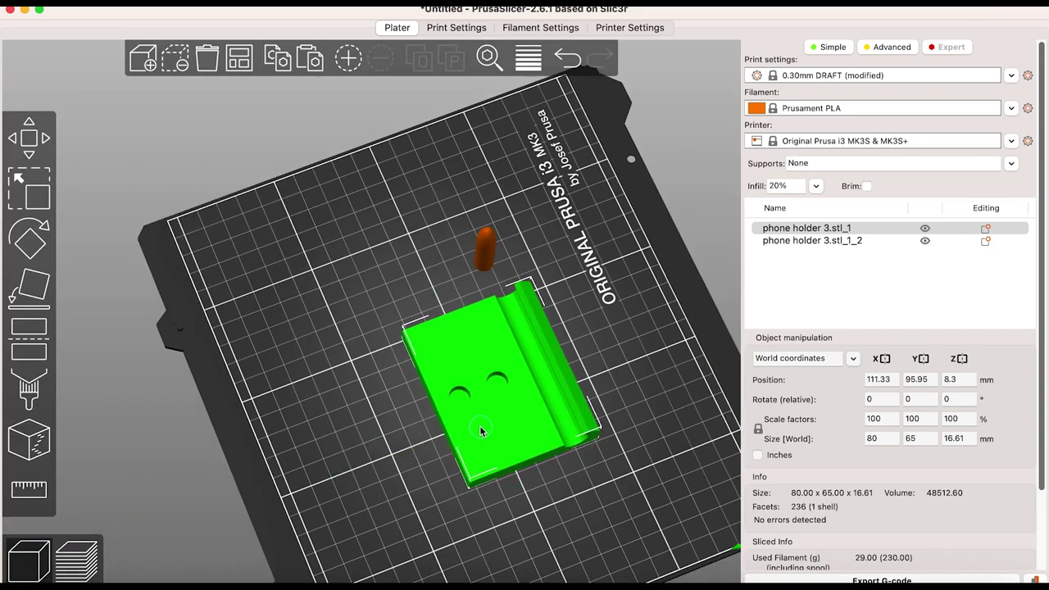
pyautogui.click(72, 560)
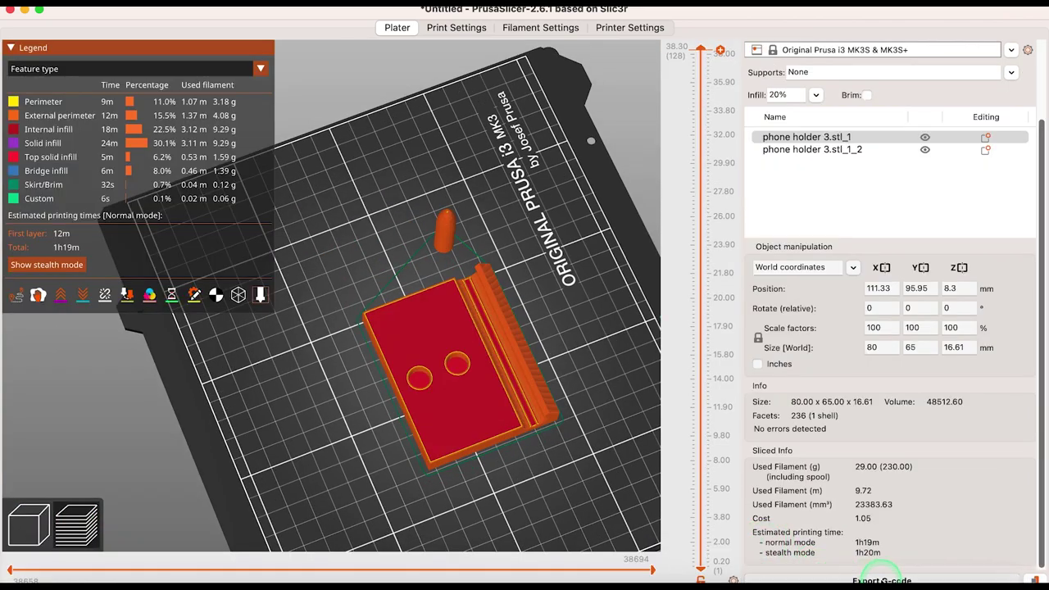
# Export the G-code as phone holder 3_0.4n_0.3mm_PLA_MK3S_1h19m.gcode into Downloads
pyautogui.click(882, 574)
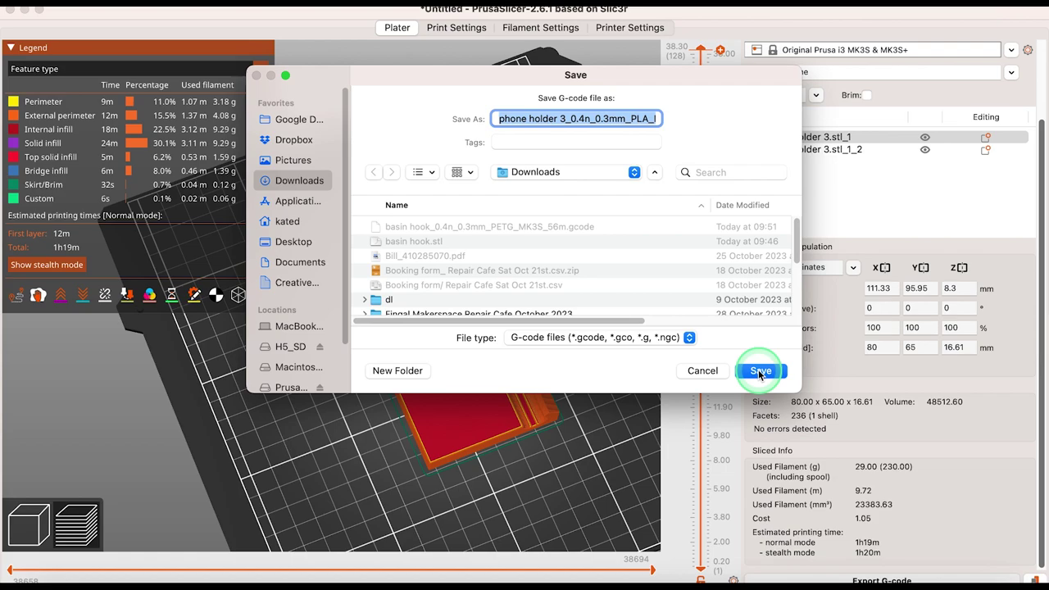
pyautogui.click(760, 372)
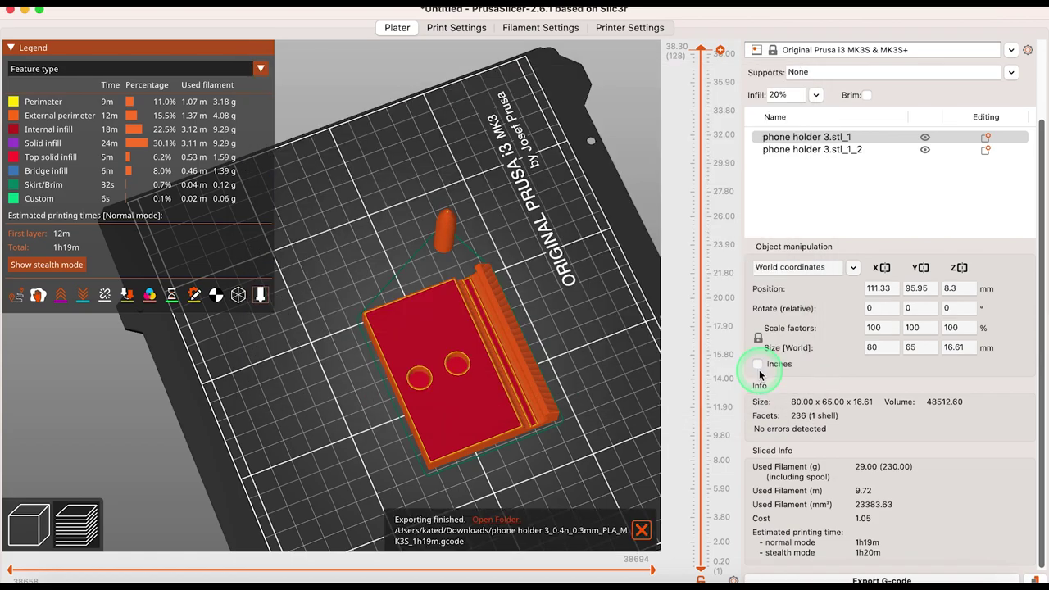